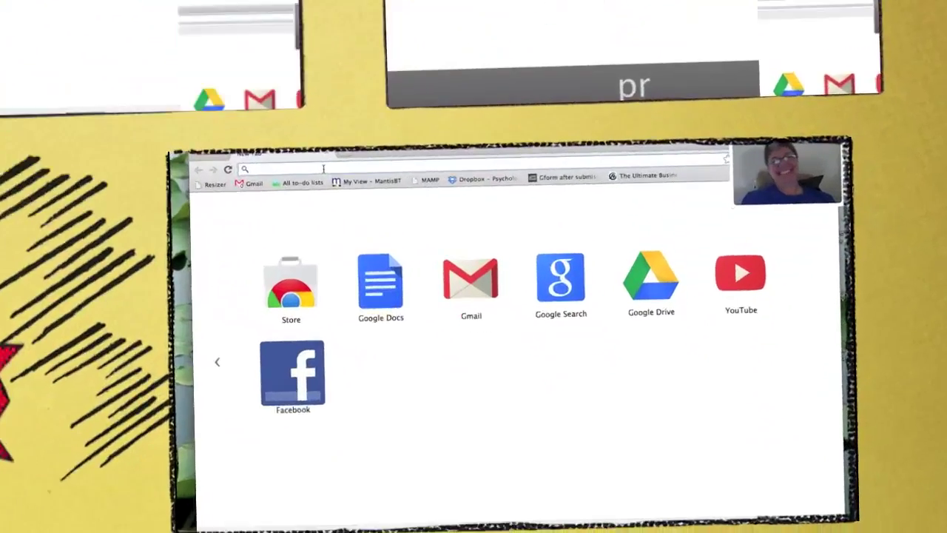
- Load cy.cullenws.com in Chrome, replacing the mistyped address text
type("pr")
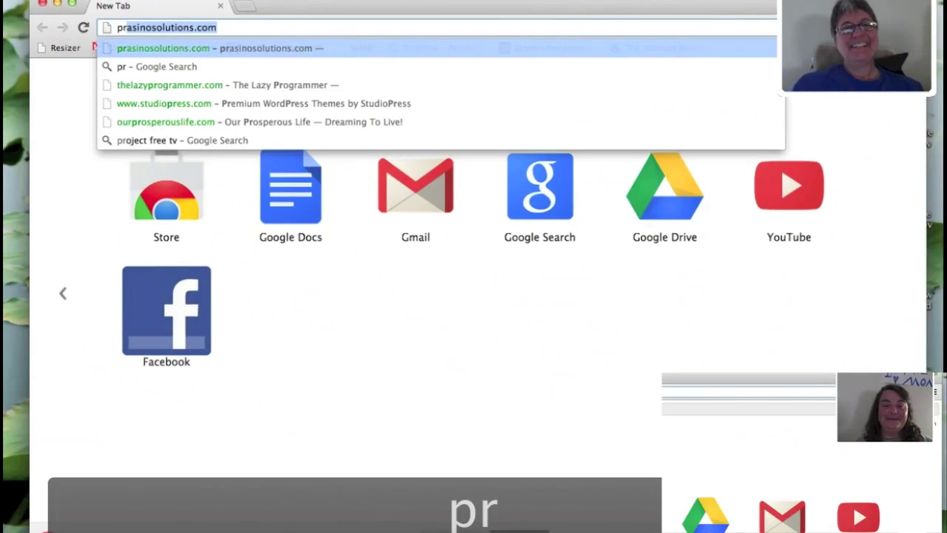
key("BackSpace")
key("BackSpace")
key("BackSpace")
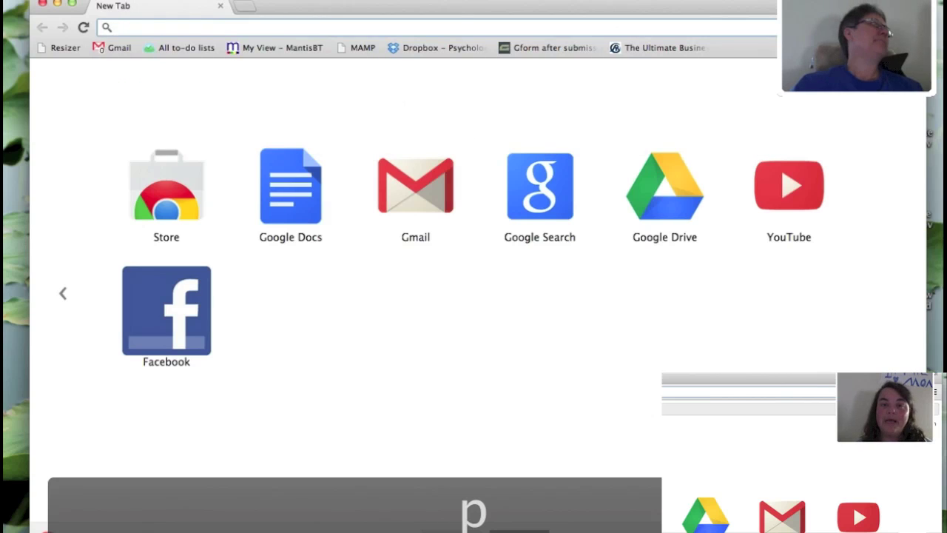
type("cre")
key("BackSpace")
key("BackSpace")
key("BackSpace")
type("cy")
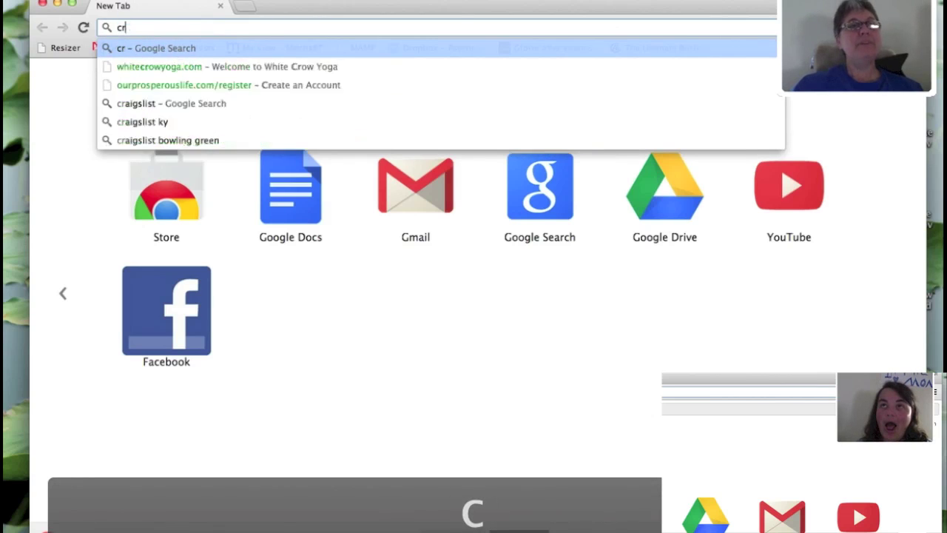
type(".")
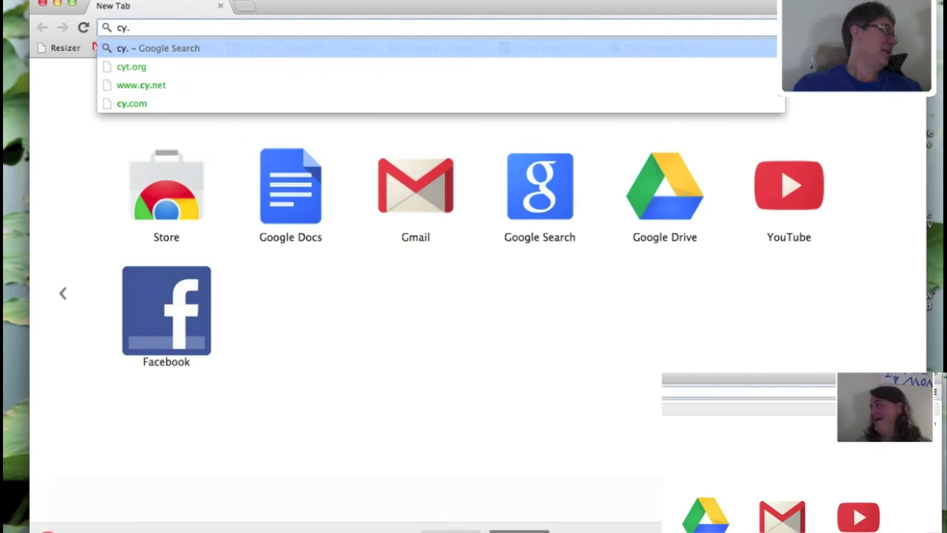
type("c")
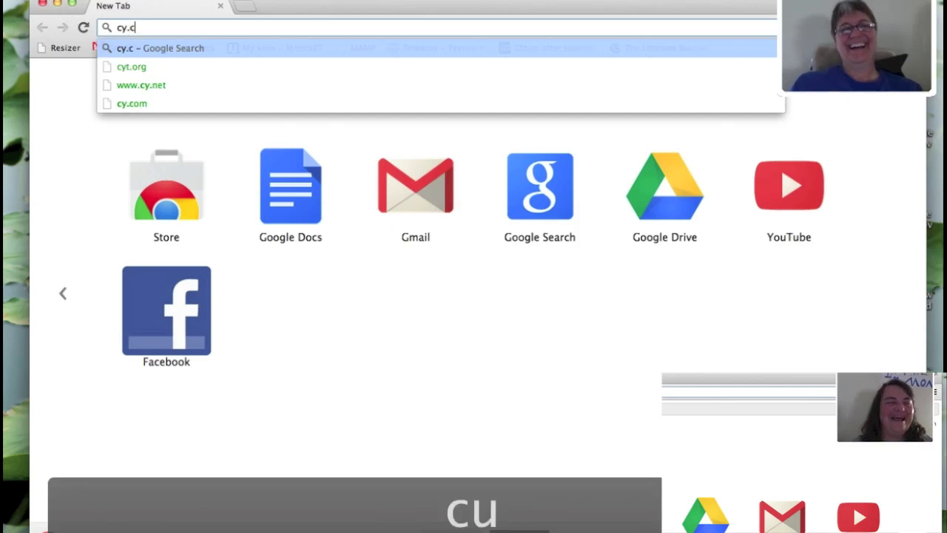
type("ullenws.com")
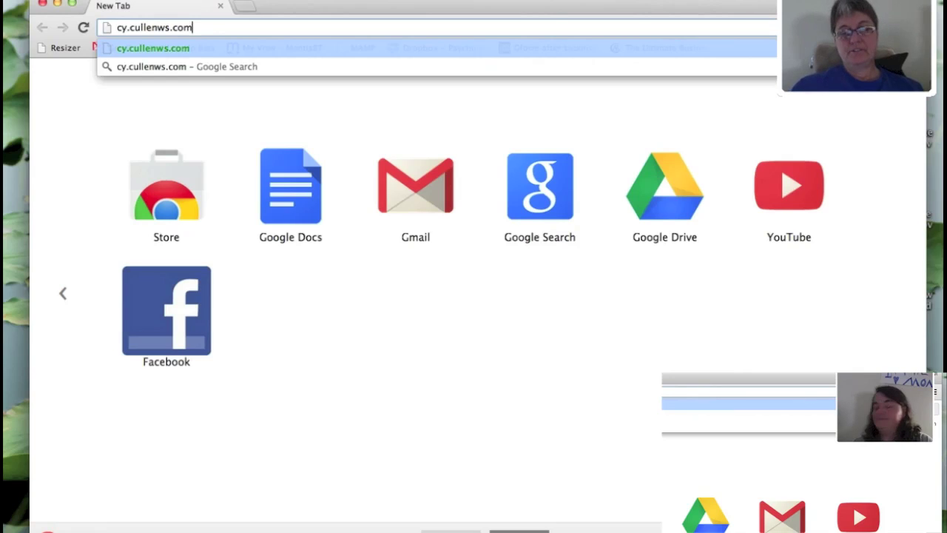
key("Return")
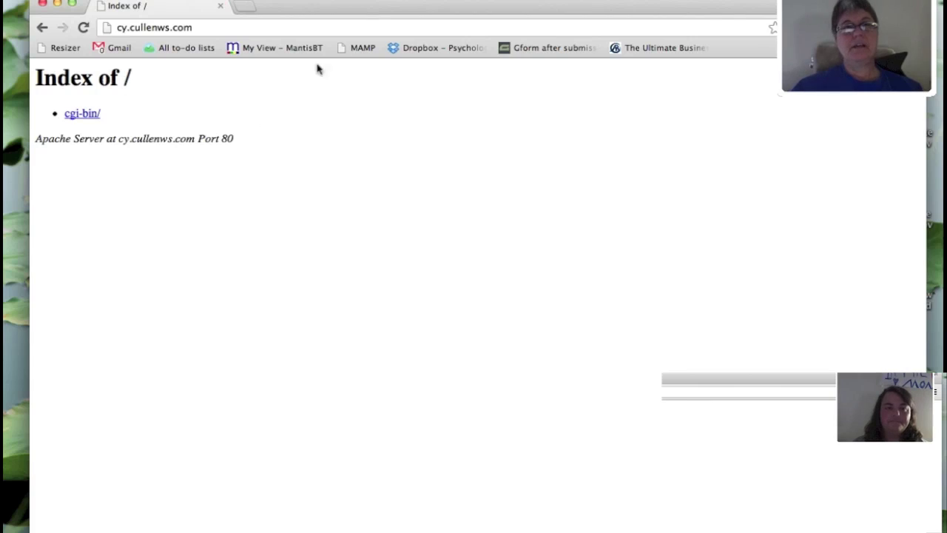
- Load the amazon.com home page in a new second tab
left_click(248, 8)
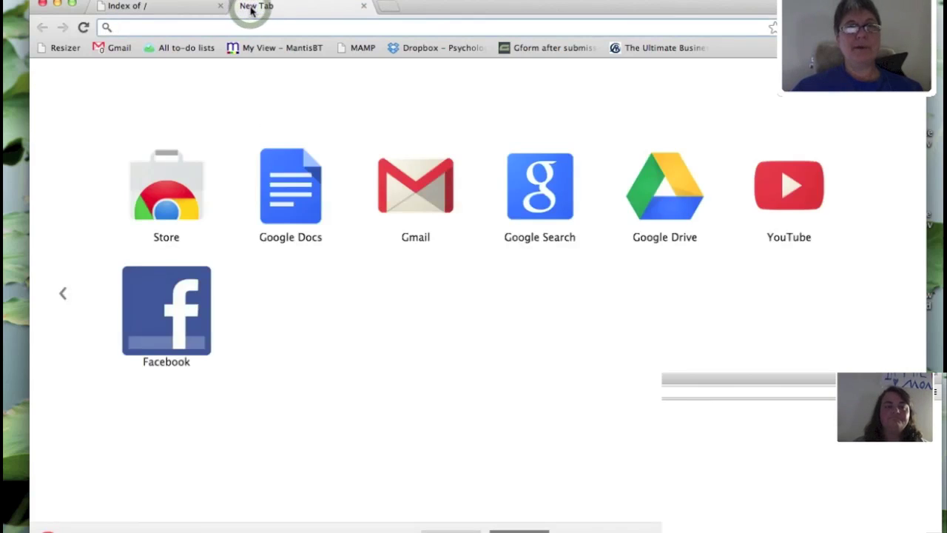
type("amazon.com")
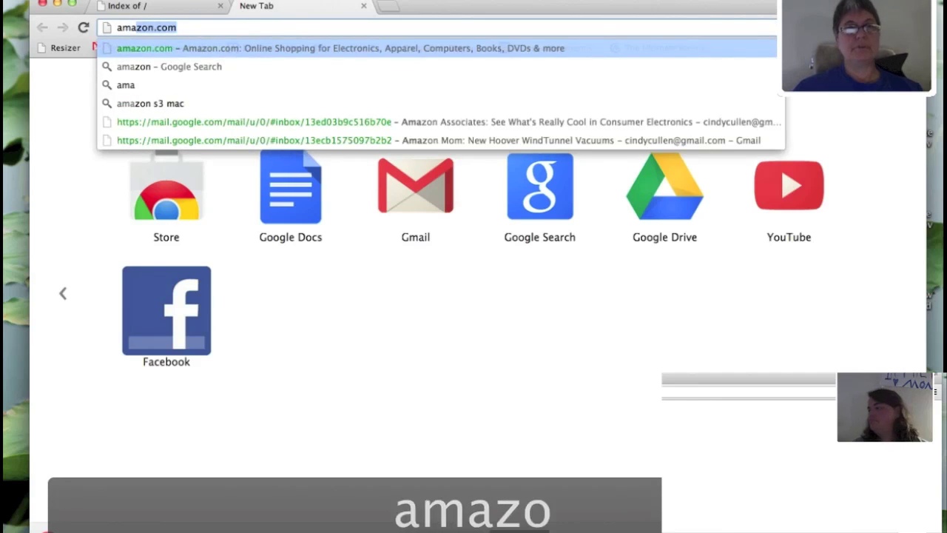
key("Return")
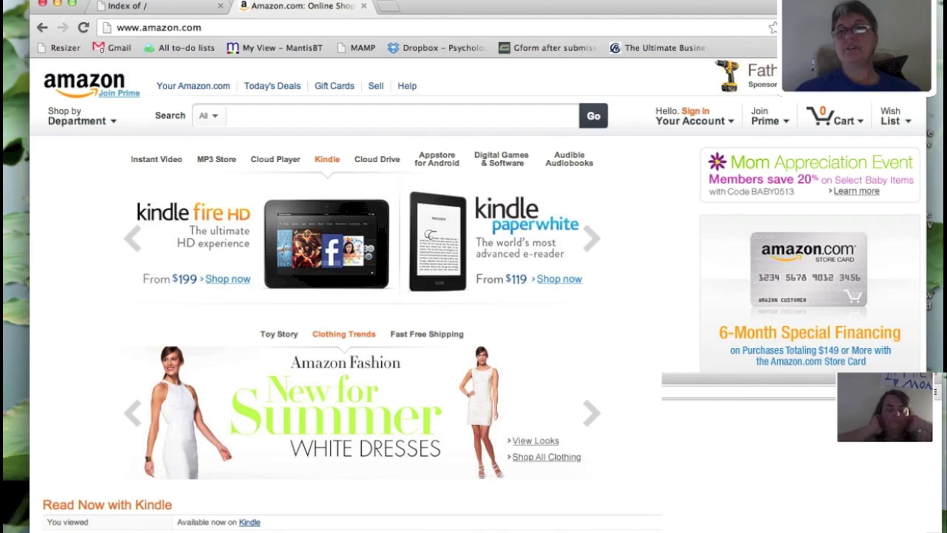
left_click(936, 28)
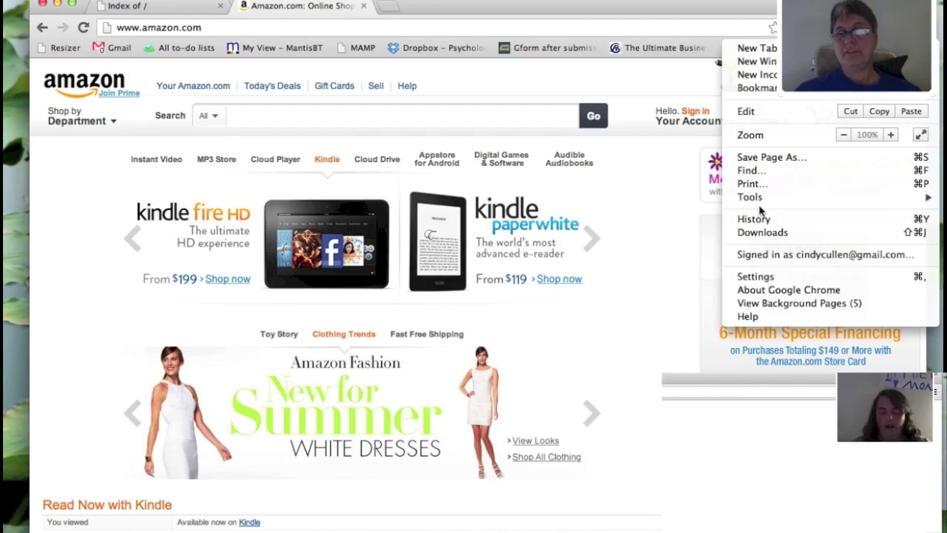
mouse_move(751, 197)
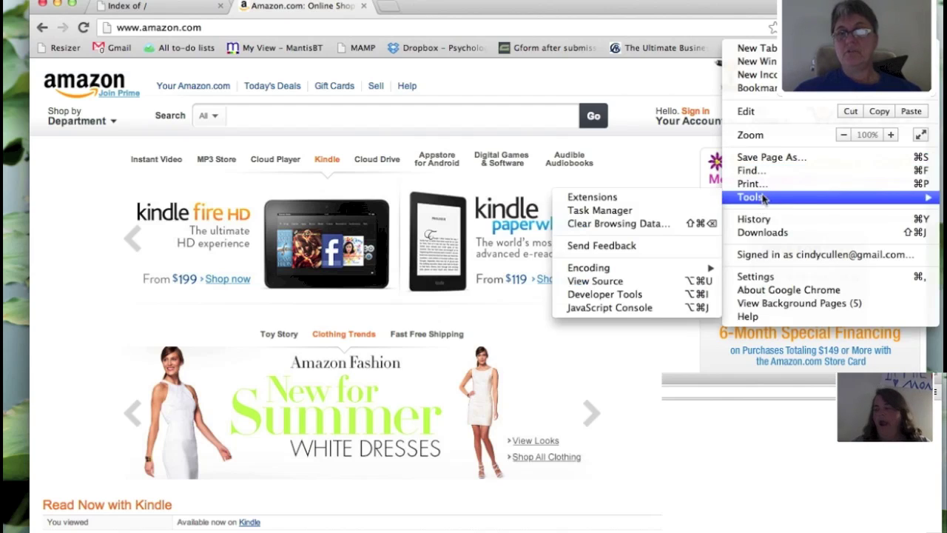
left_click(615, 281)
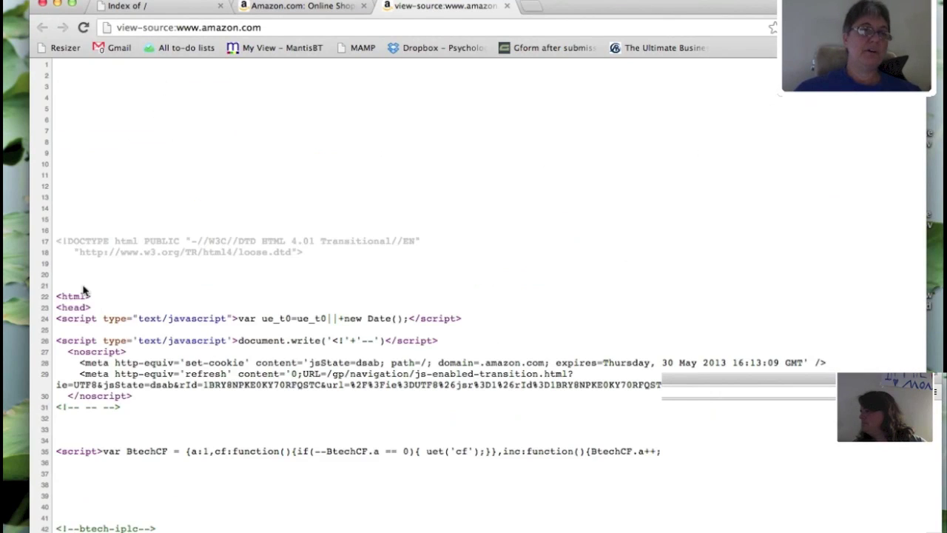
scroll(159, 342, "down", 1)
scroll(159, 343, "down", 15)
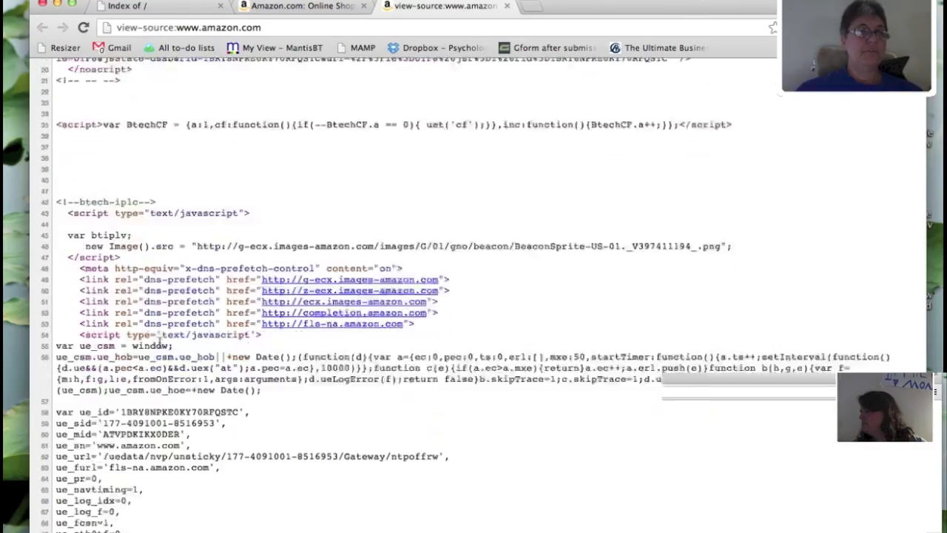
scroll(159, 342, "down", 15)
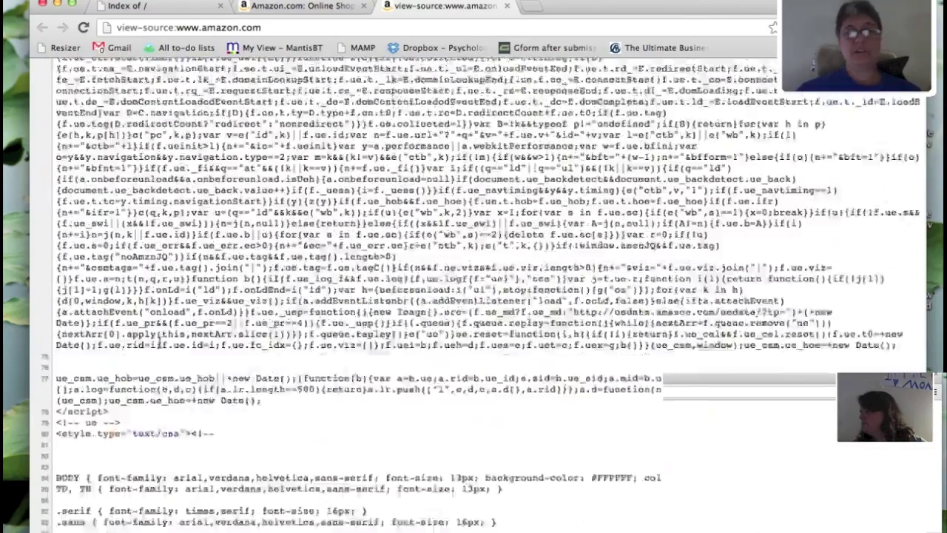
scroll(159, 343, "down", 15)
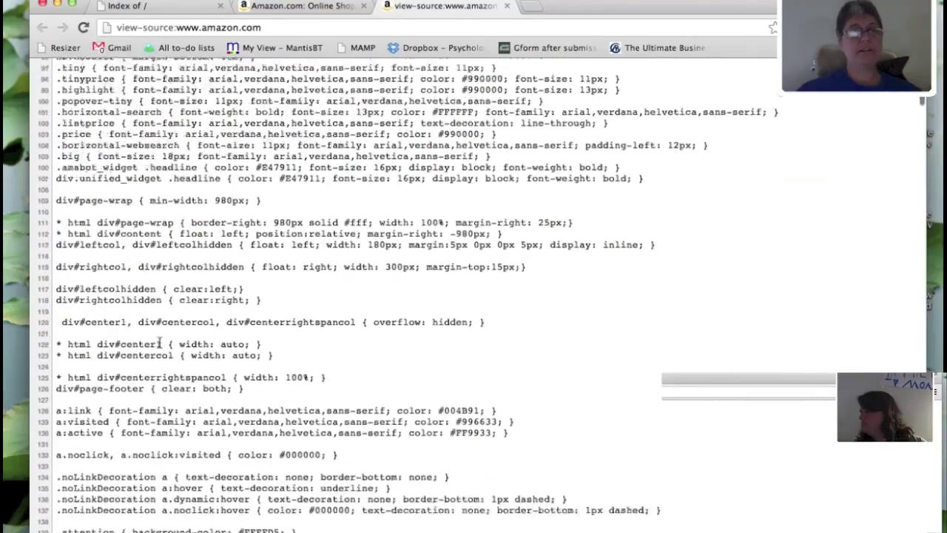
scroll(159, 343, "down", 10)
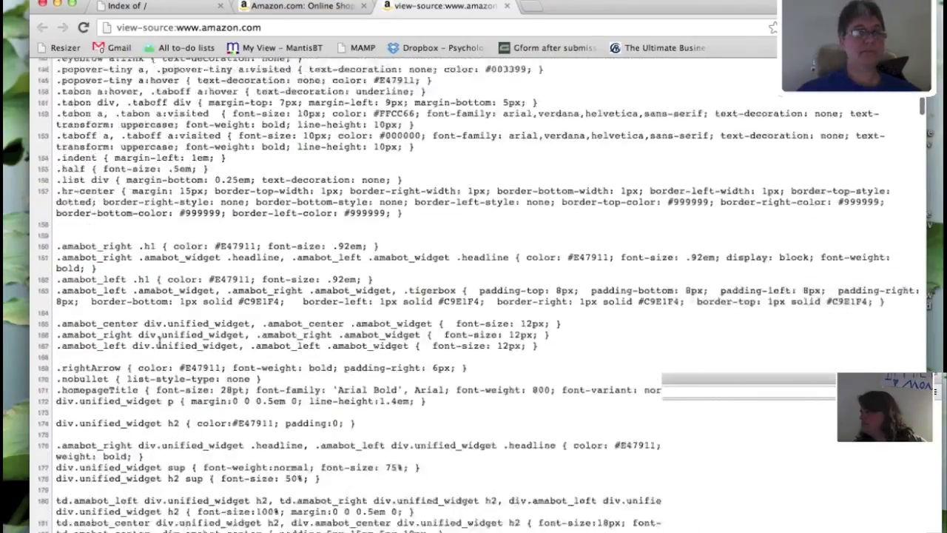
scroll(159, 343, "up", 20)
scroll(159, 343, "down", 10)
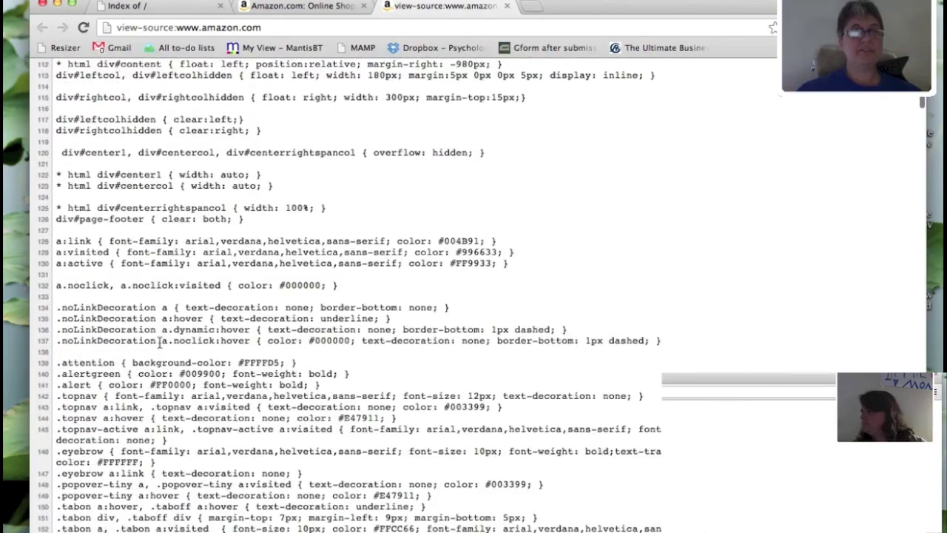
scroll(159, 343, "down", 4)
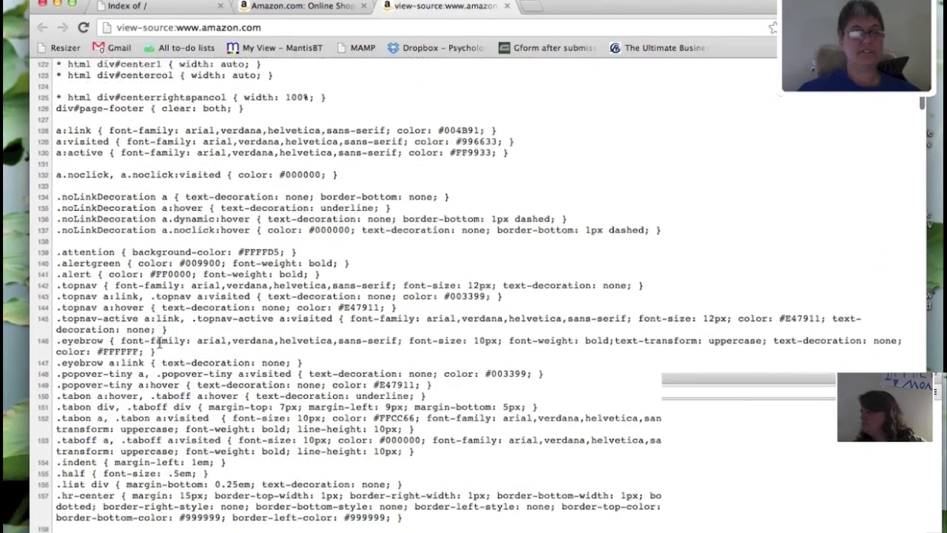
scroll(159, 343, "down", 20)
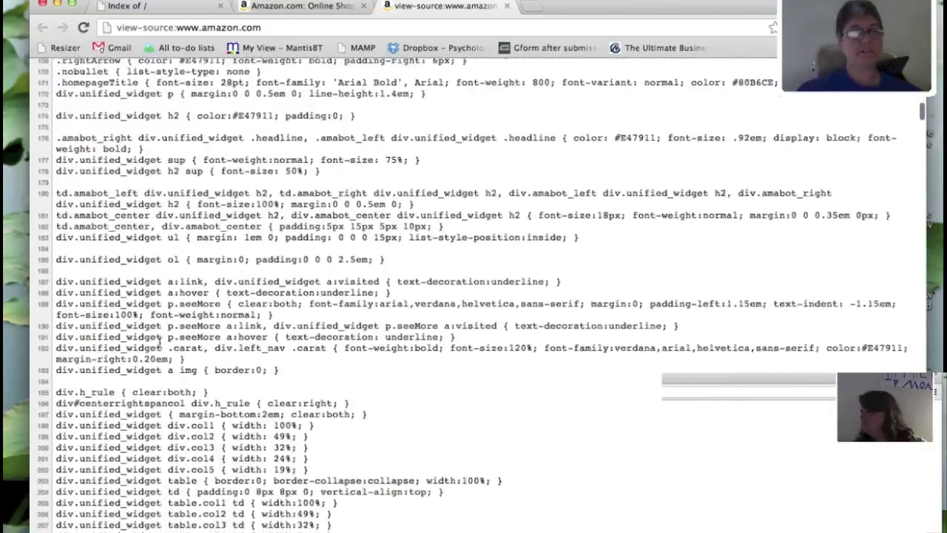
scroll(159, 342, "down", 20)
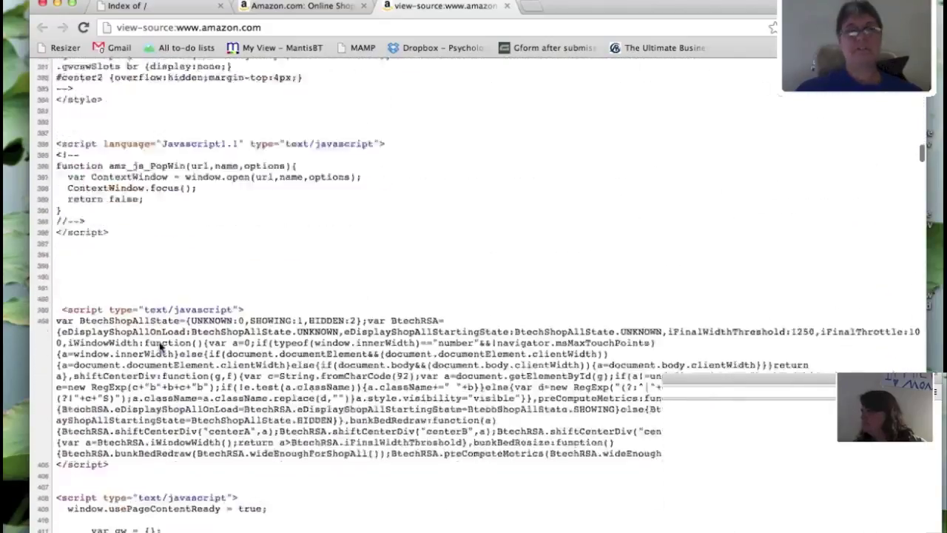
scroll(270, 161, "up", 15)
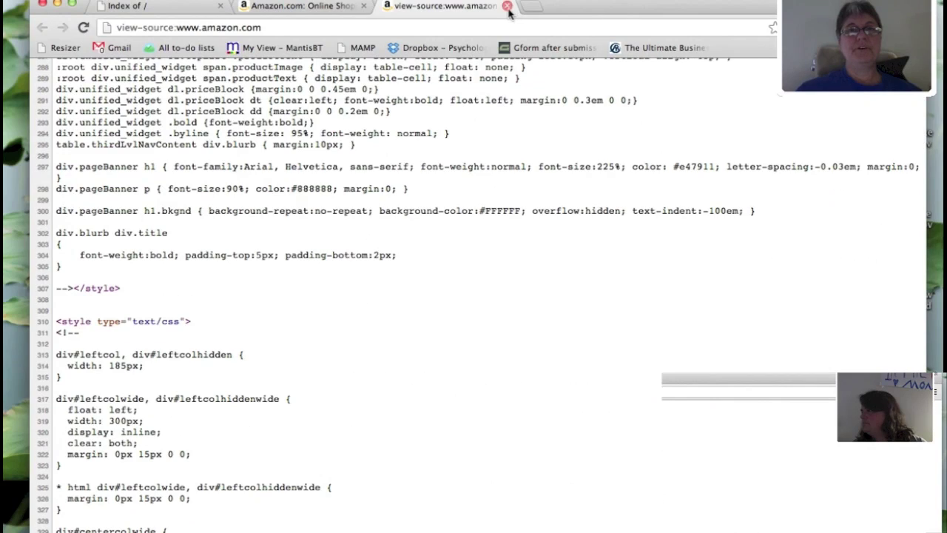
left_click(506, 6)
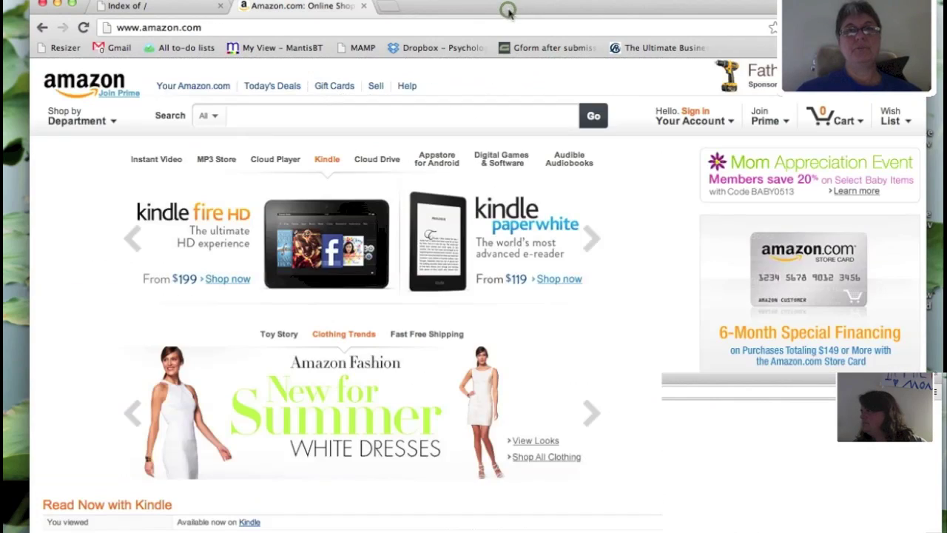
left_click(363, 7)
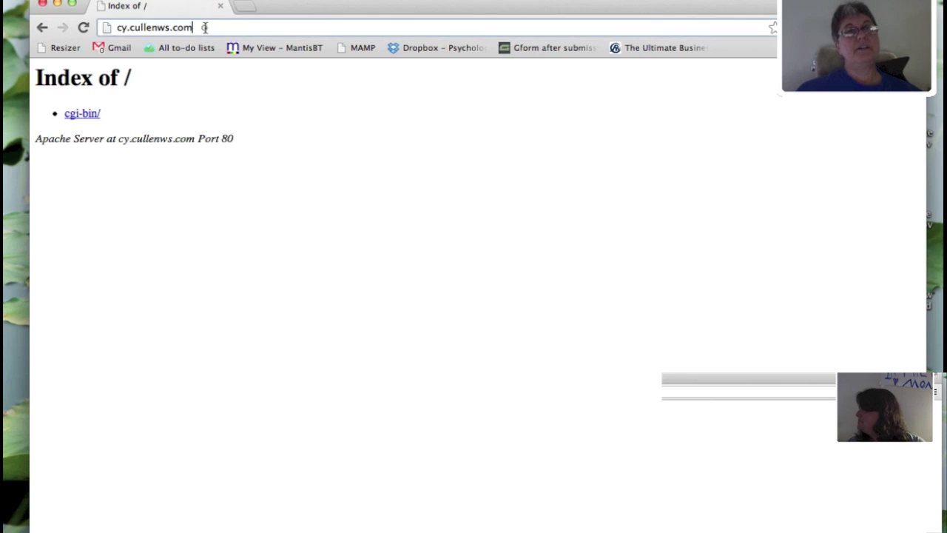
- Append /cpanel to the cy.cullenws.com address to reach the cPanel login page
left_click(205, 27)
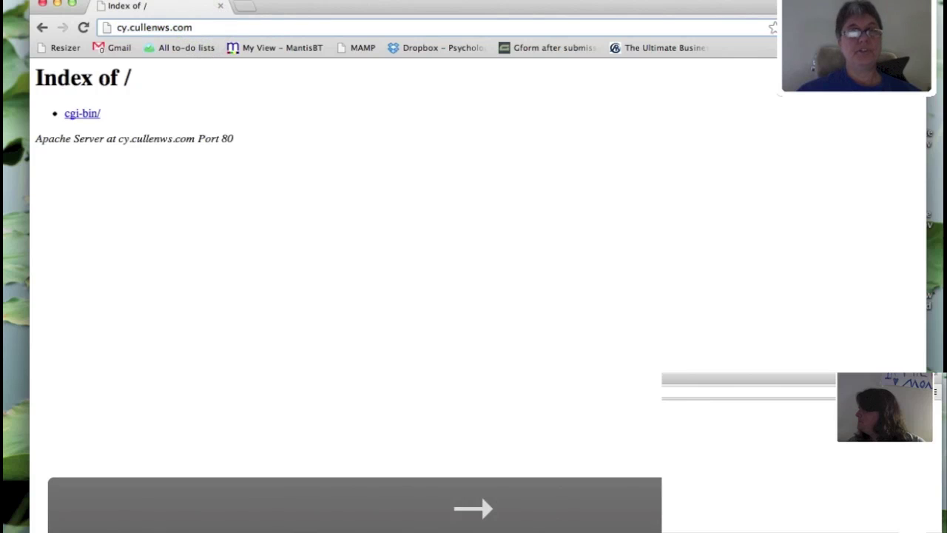
type("/")
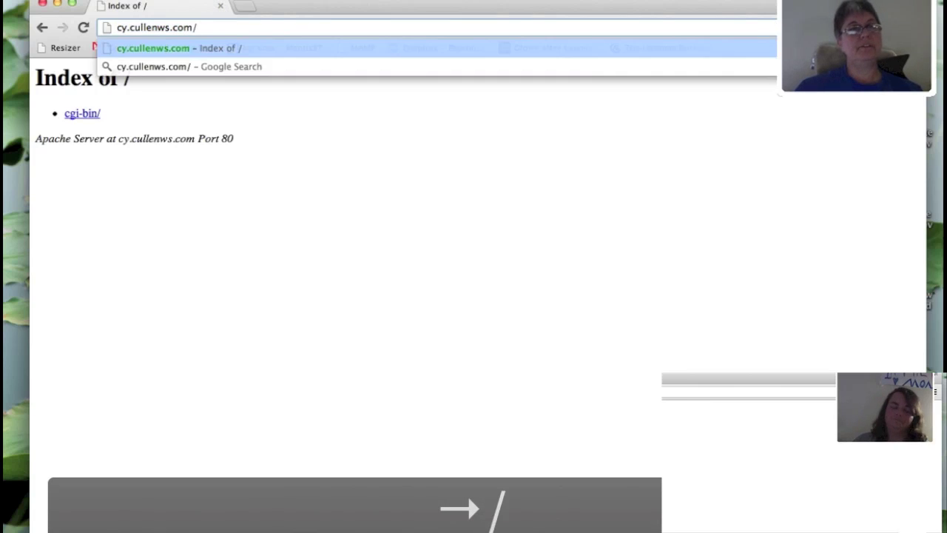
type("cpanel")
key("Return")
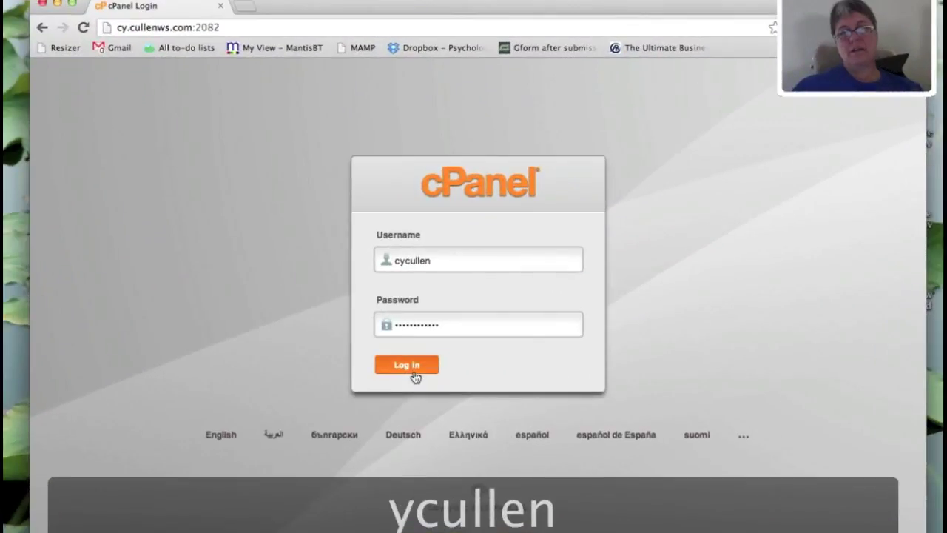
- Log in to cPanel and dismiss the welcome prompt with 'Don't show this again' ticked
left_click(413, 374)
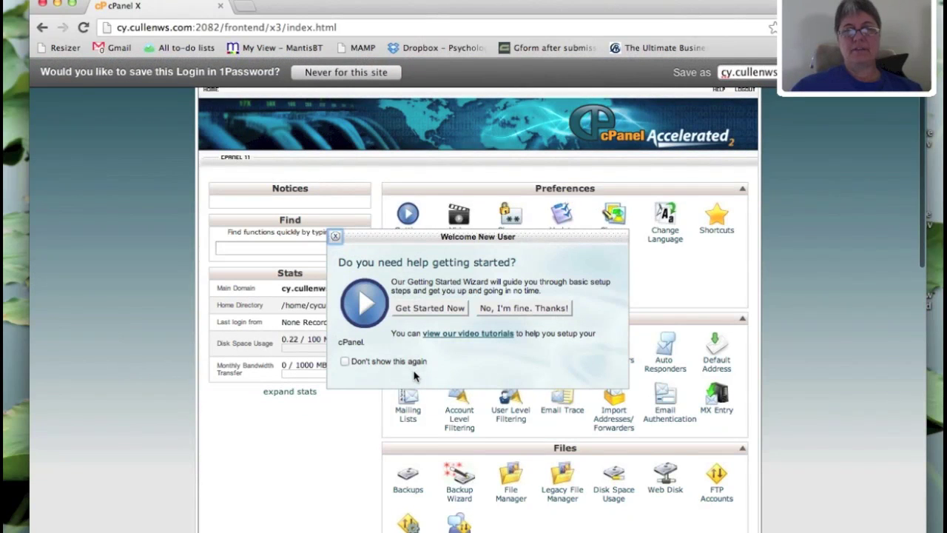
left_click(345, 362)
left_click(515, 307)
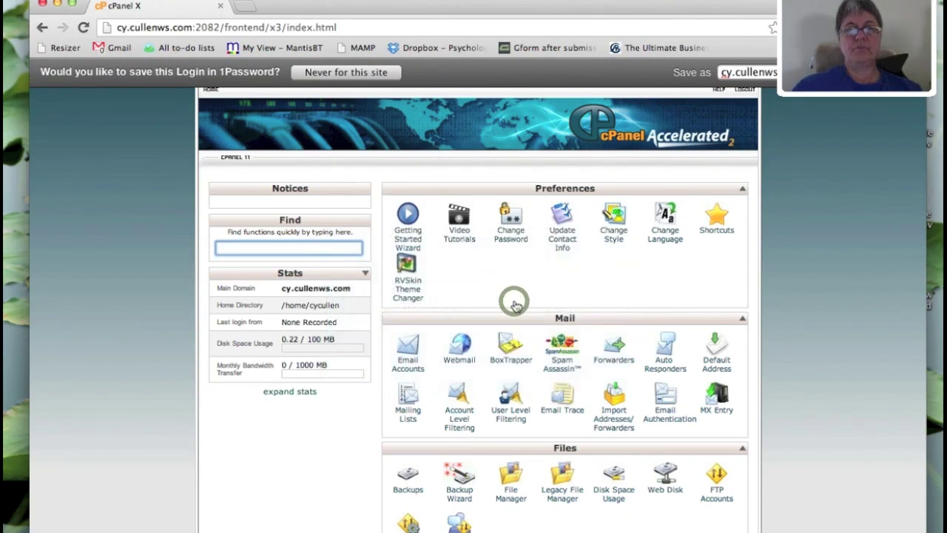
scroll(758, 274, "down", 4)
scroll(758, 273, "down", 8)
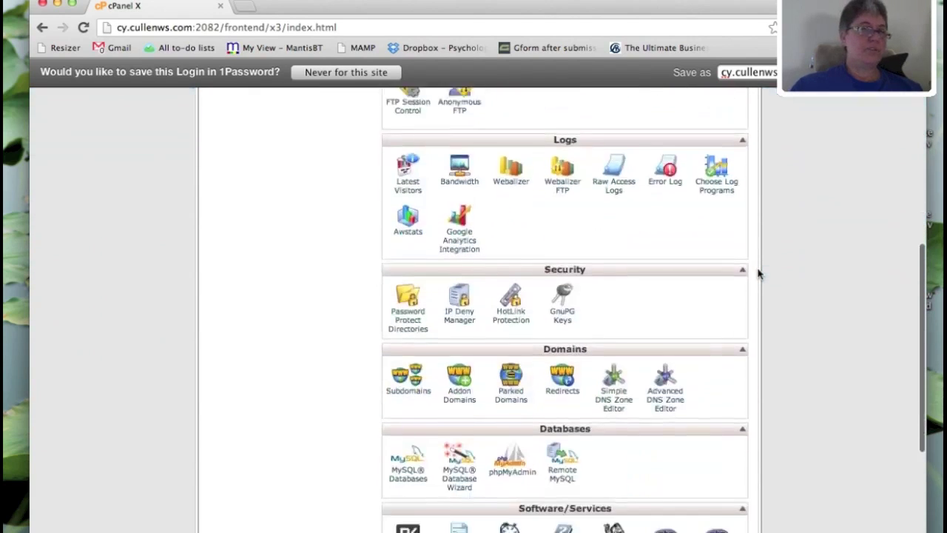
scroll(759, 274, "down", 8)
scroll(758, 273, "up", 6)
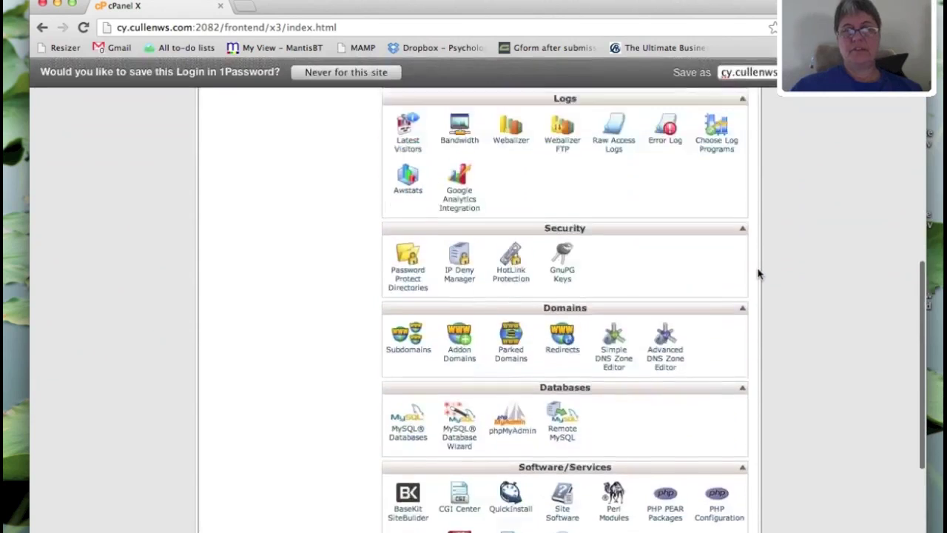
scroll(758, 274, "up", 15)
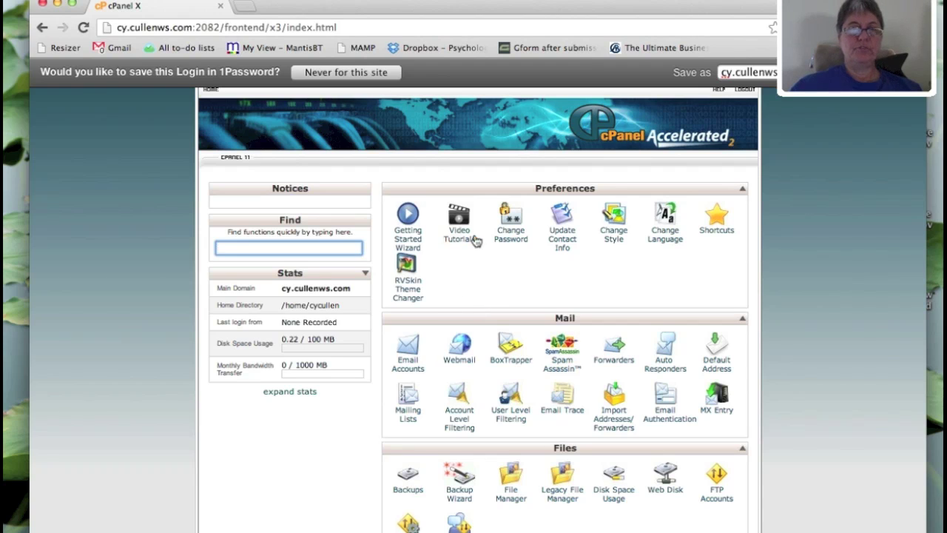
scroll(459, 242, "up", 2)
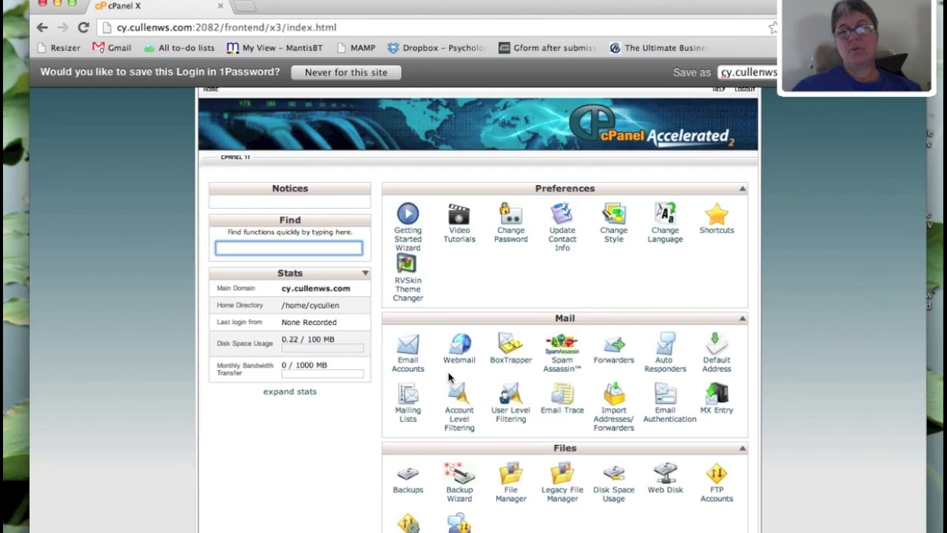
scroll(444, 387, "down", 1)
scroll(444, 386, "down", 5)
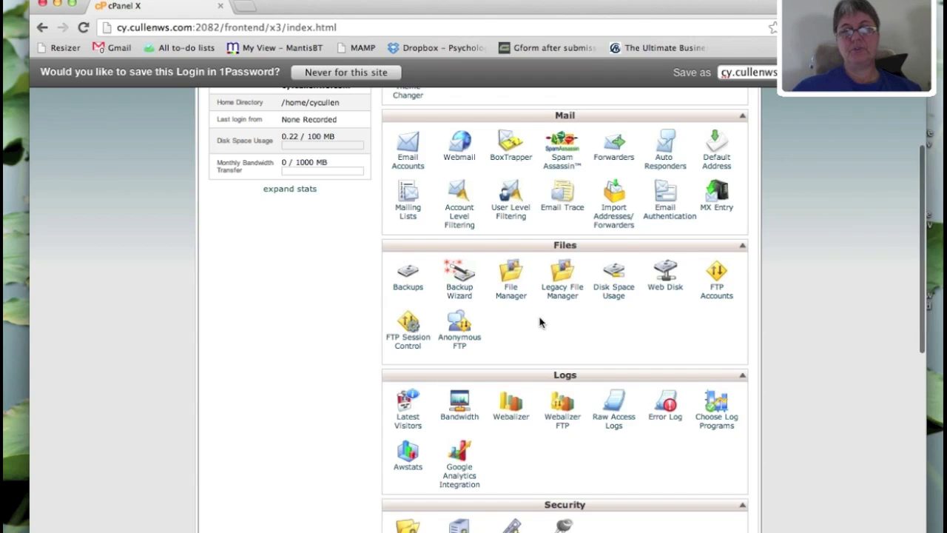
scroll(539, 325, "down", 1)
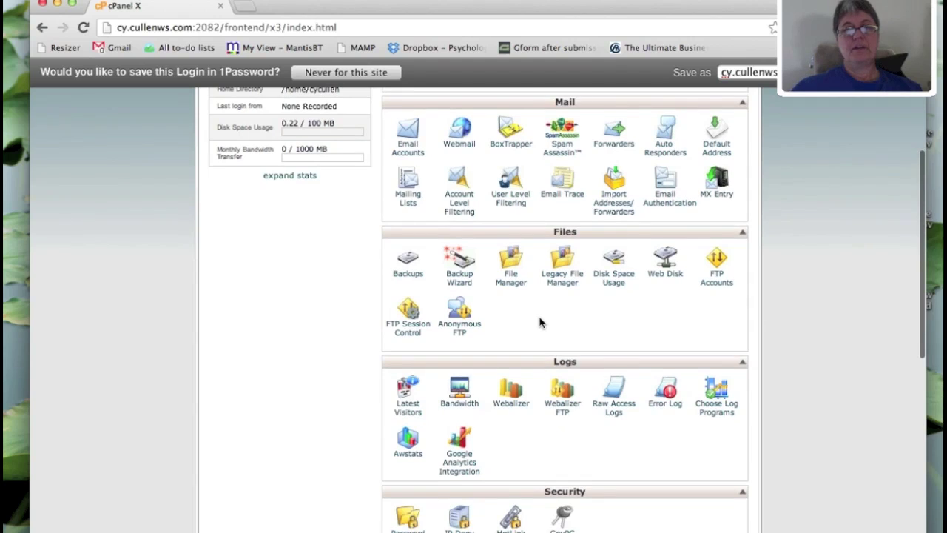
scroll(539, 321, "down", 5)
scroll(539, 321, "down", 5)
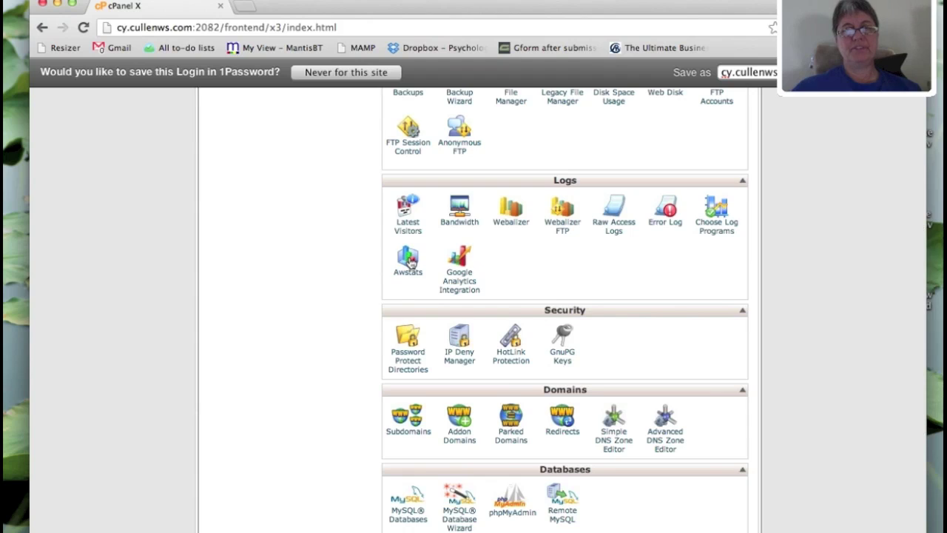
scroll(641, 372, "up", 4)
scroll(641, 372, "down", 2)
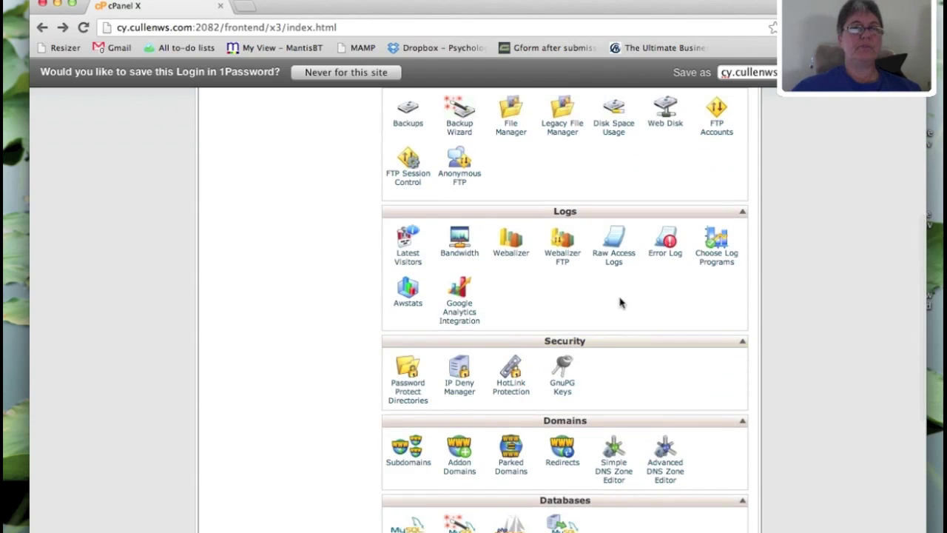
scroll(620, 290, "down", 1)
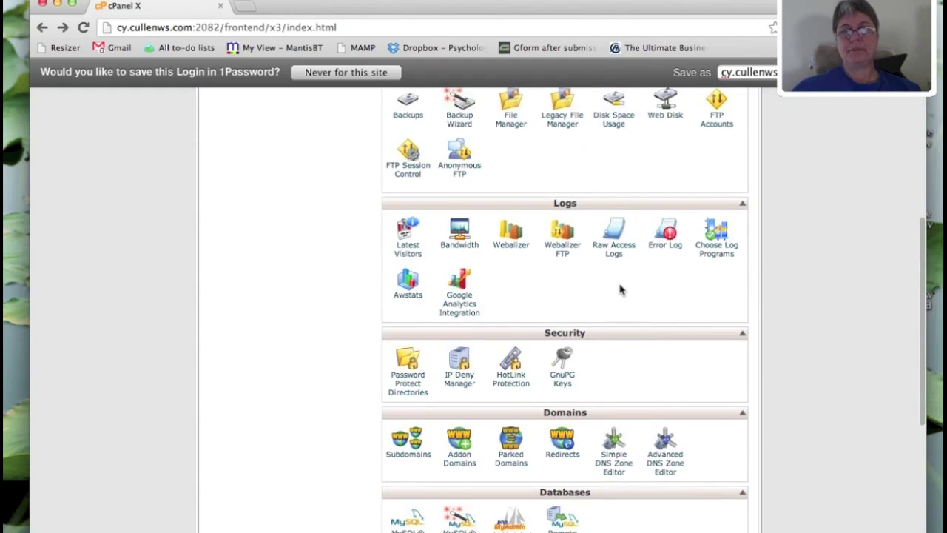
scroll(620, 289, "down", 2)
scroll(620, 290, "down", 3)
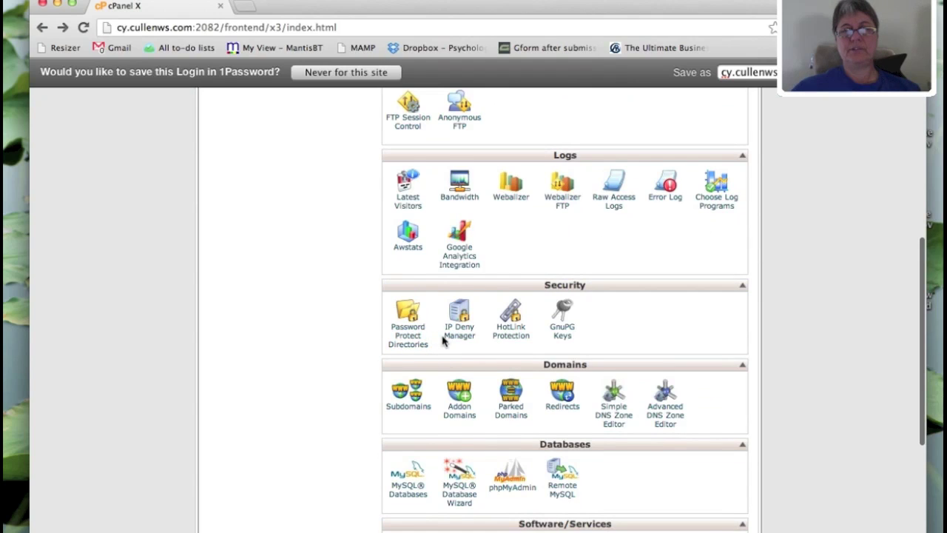
scroll(444, 348, "down", 7)
scroll(443, 339, "down", 4)
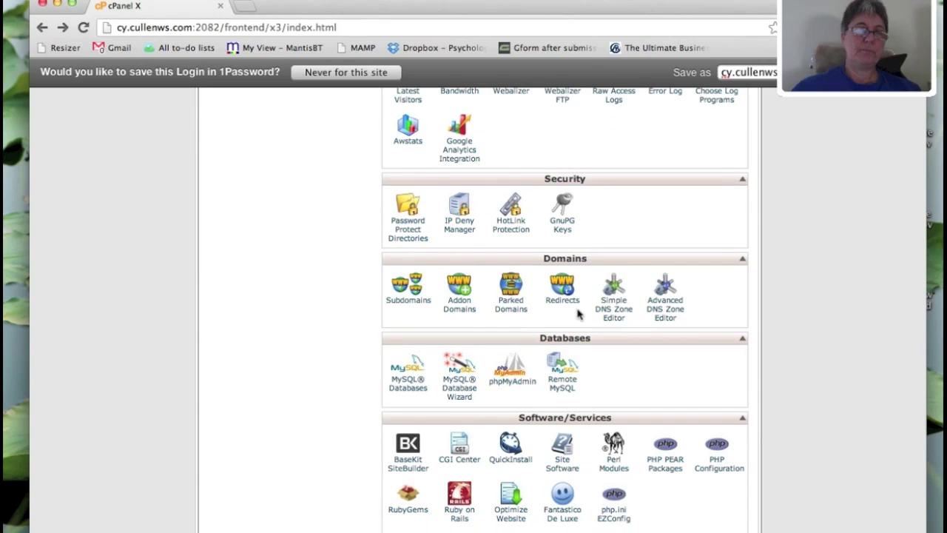
scroll(578, 315, "down", 5)
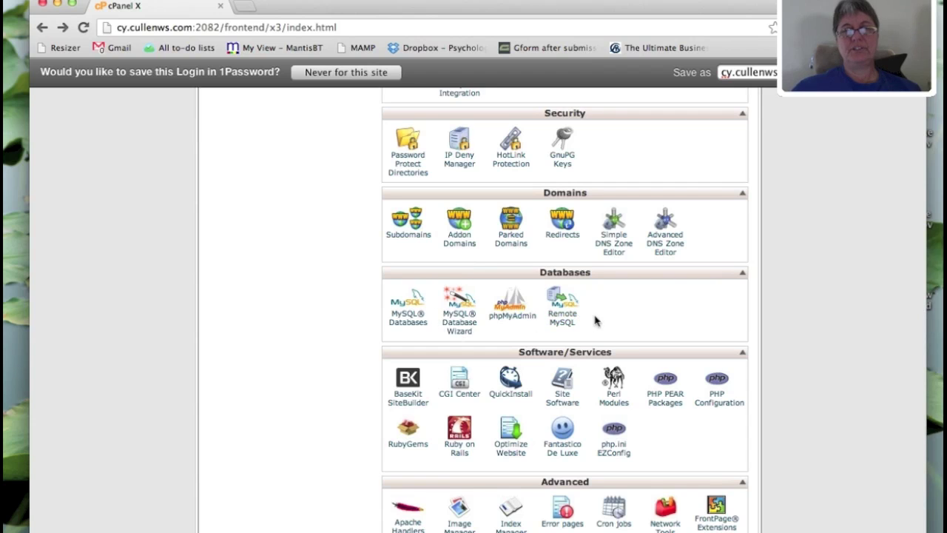
scroll(640, 326, "down", 5)
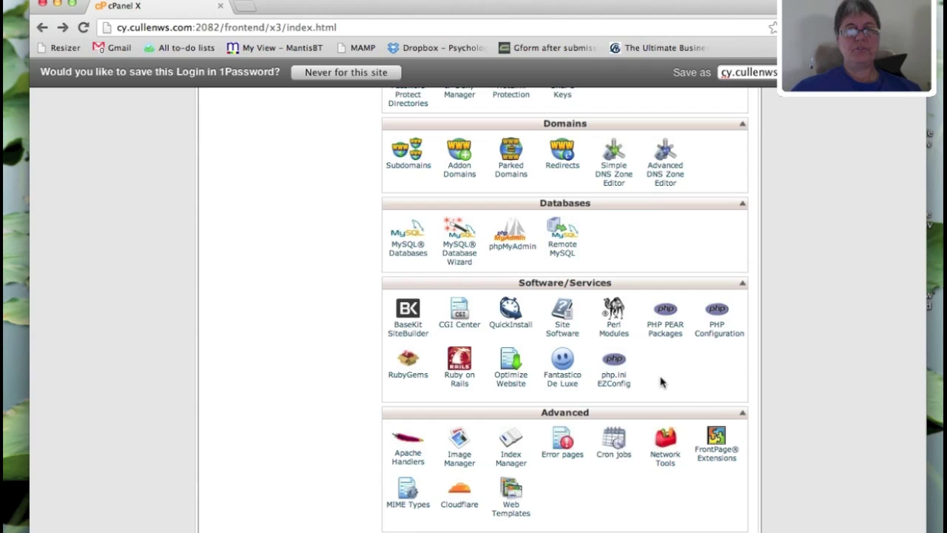
scroll(662, 382, "down", 1)
scroll(662, 382, "down", 1)
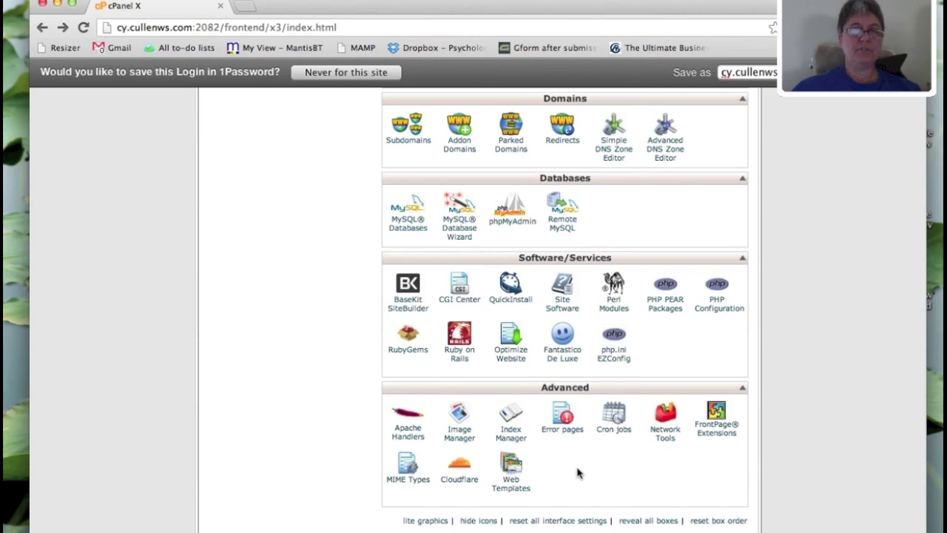
- Open Fantastico De Luxe and choose WordPress from the Blogs scripts
left_click(564, 356)
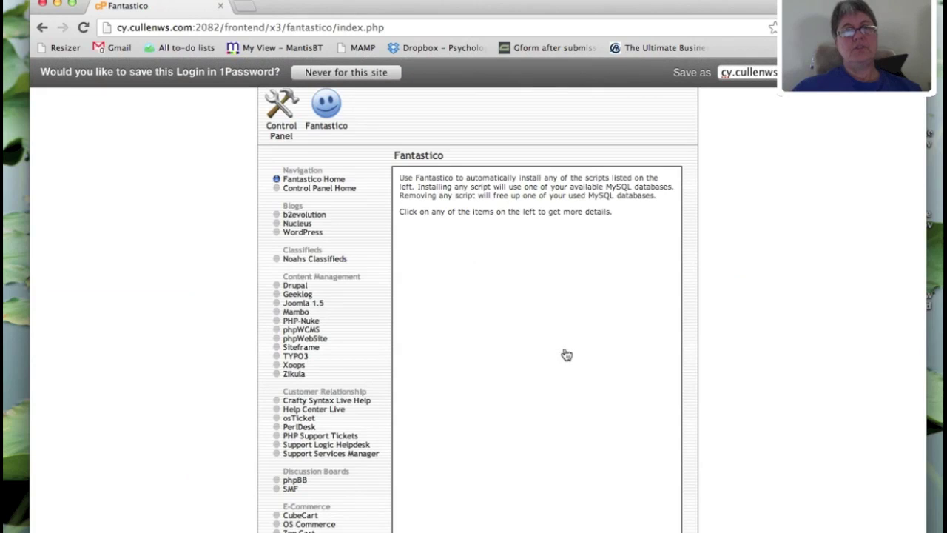
scroll(363, 323, "down", 3)
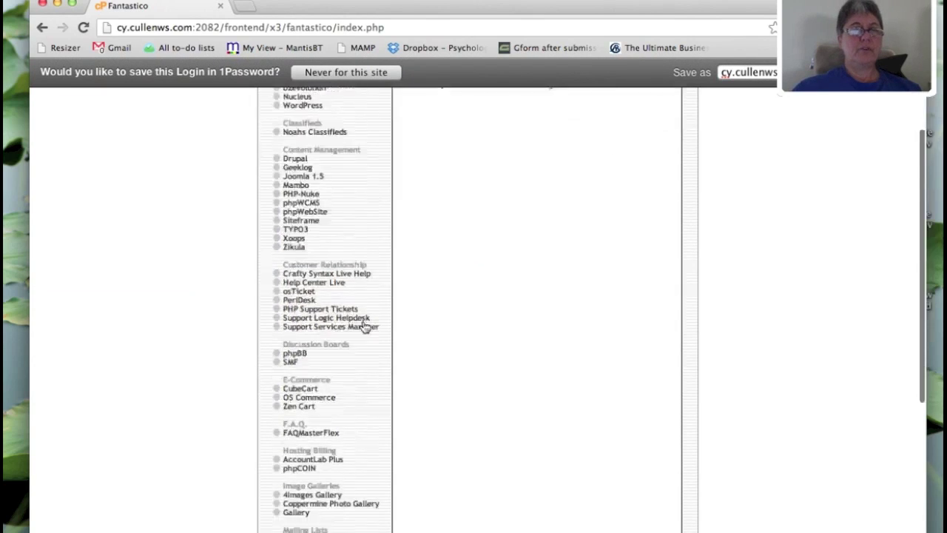
scroll(364, 325, "down", 7)
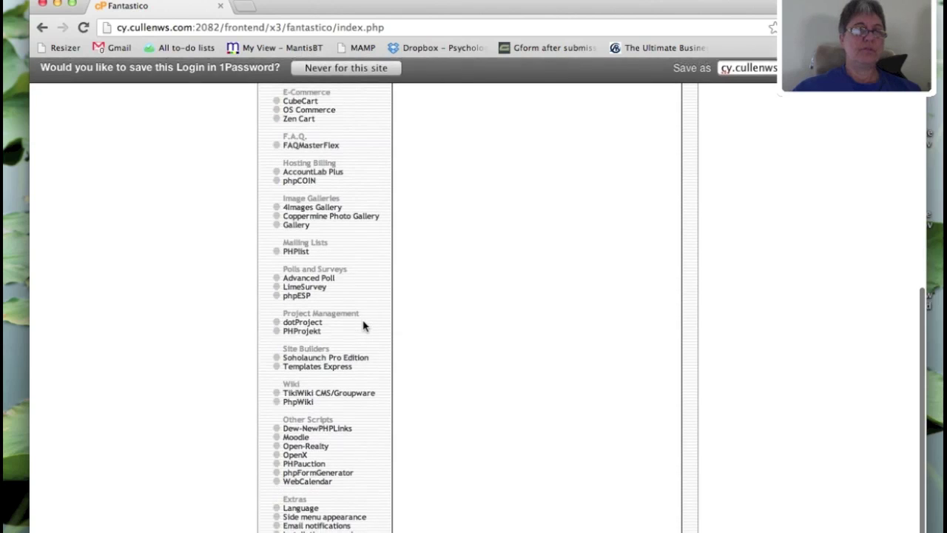
scroll(363, 325, "up", 10)
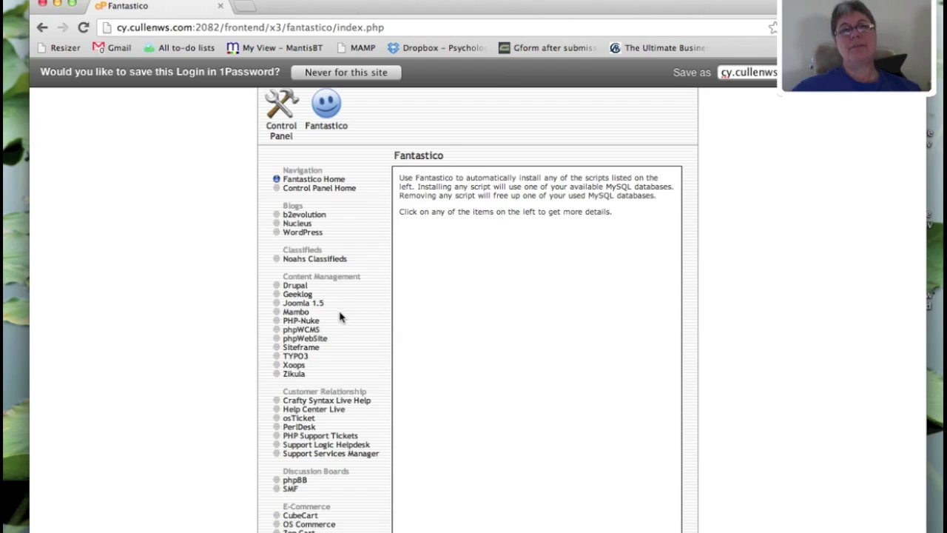
left_click(302, 235)
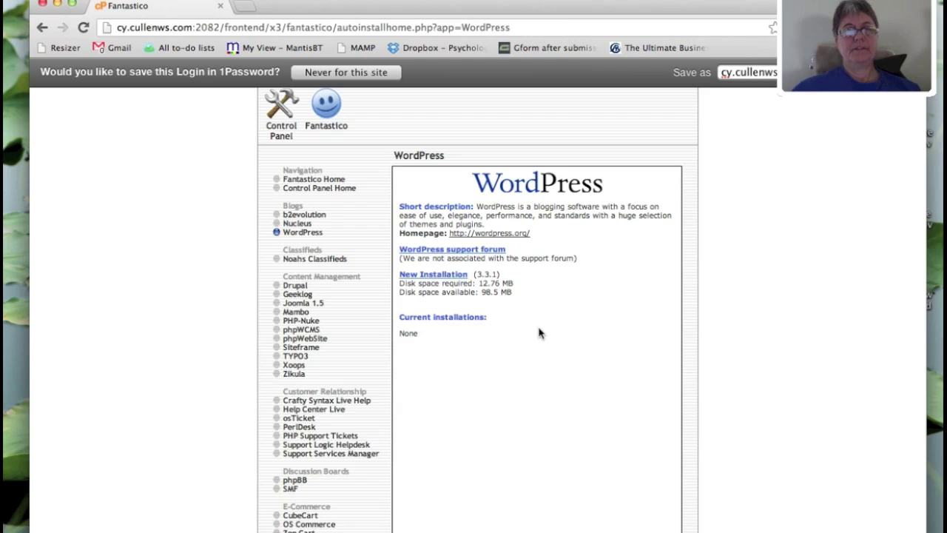
- Start a New Installation of WordPress with the install directory left empty
left_click(442, 275)
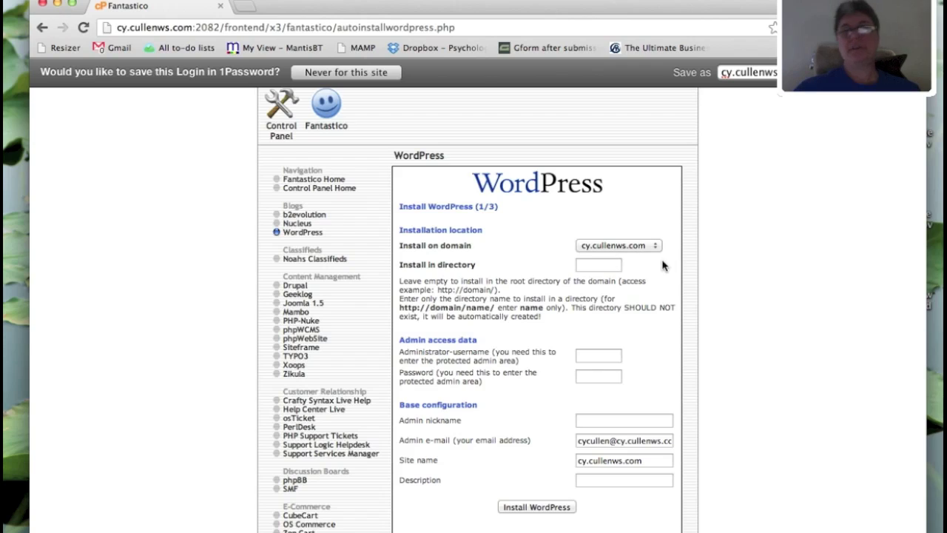
left_click(605, 270)
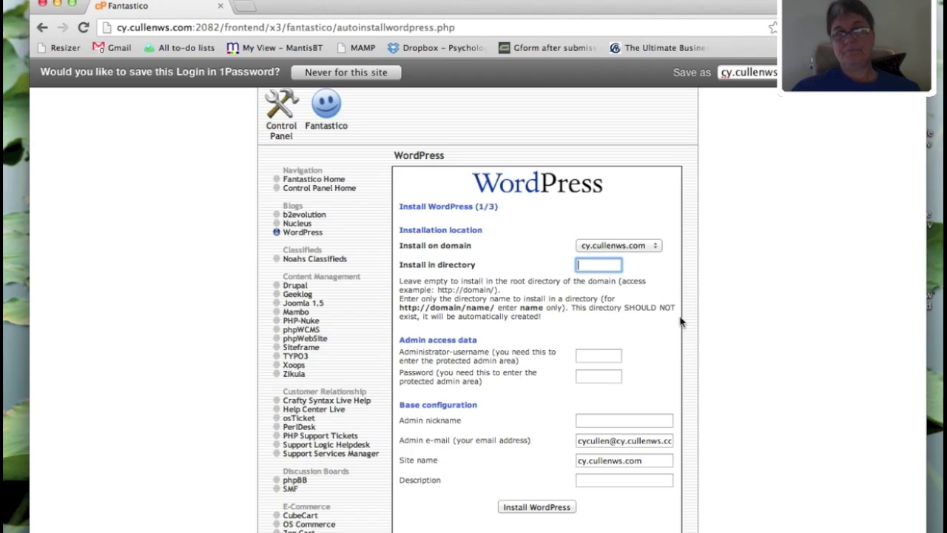
scroll(584, 281, "down", 2)
- Enter the capitalized administrator username and bring up 1Password's saved logins
left_click(593, 278)
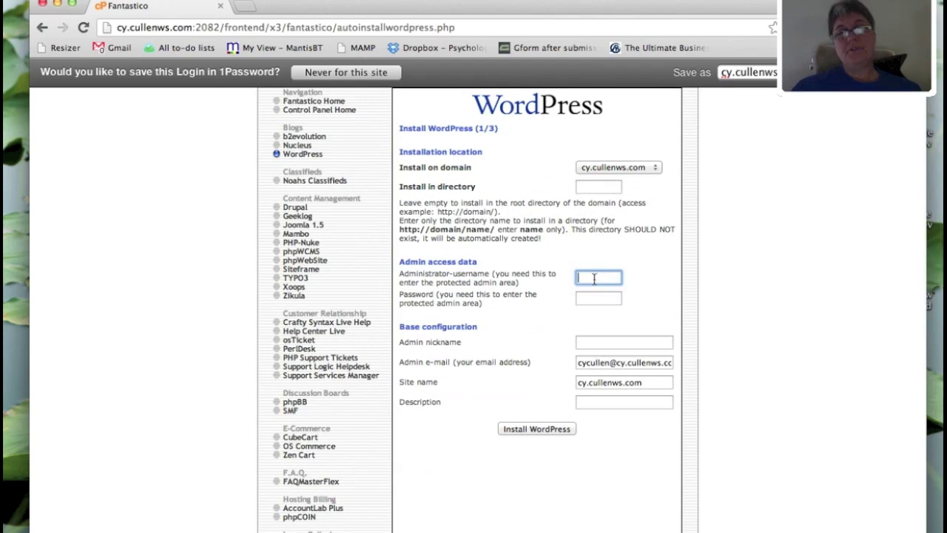
type("cindy")
key("BackSpace")
key("BackSpace")
key("BackSpace")
key("BackSpace")
key("BackSpace")
type("Cind")
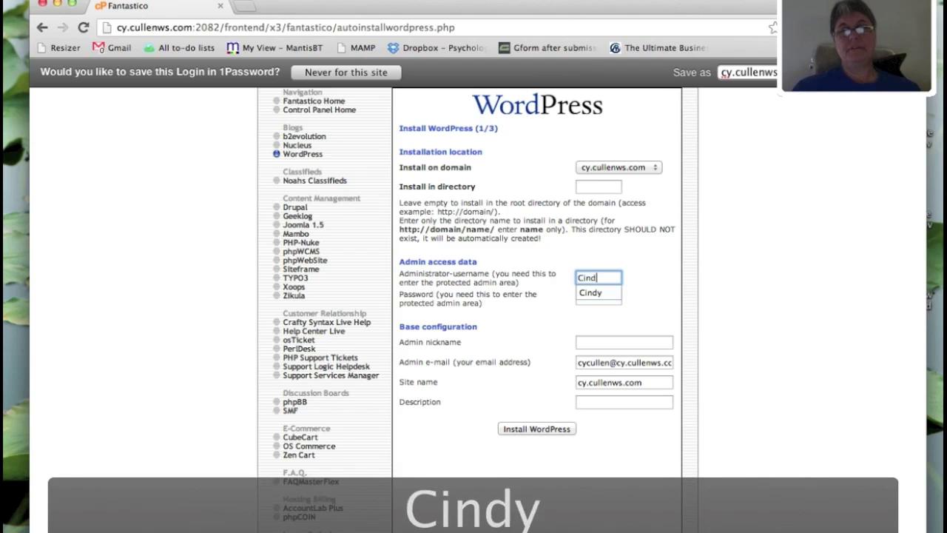
type("y")
key("Tab")
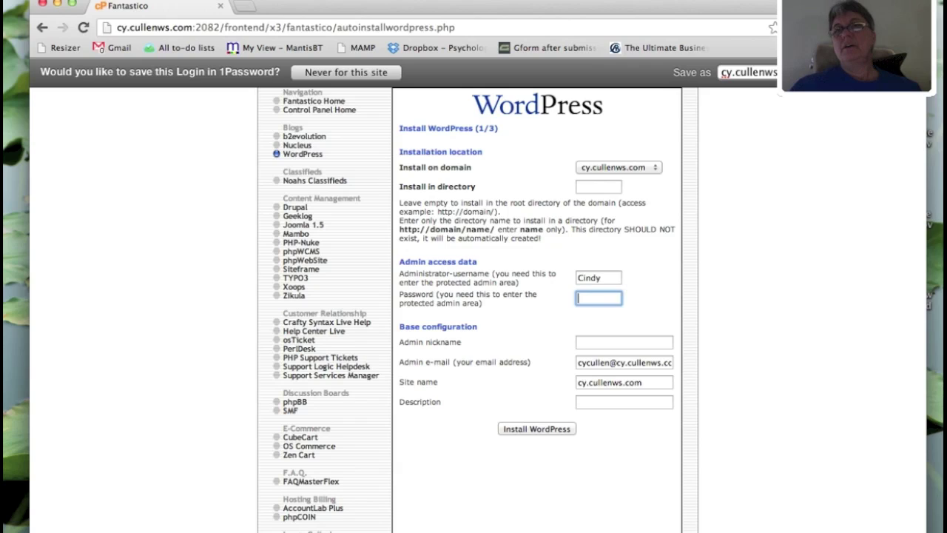
left_click(799, 28)
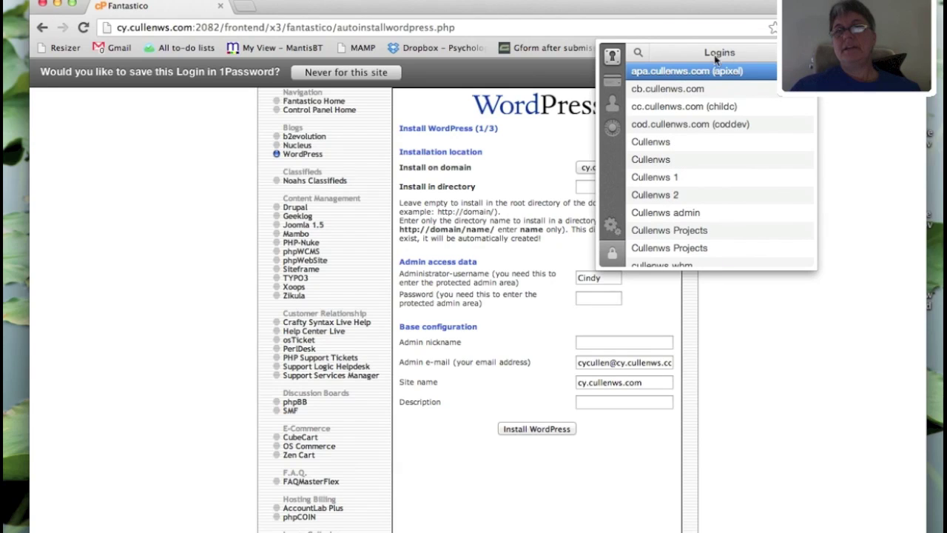
- Generate a strong 14-character password in 1Password and paste it into the Password field
left_click(612, 128)
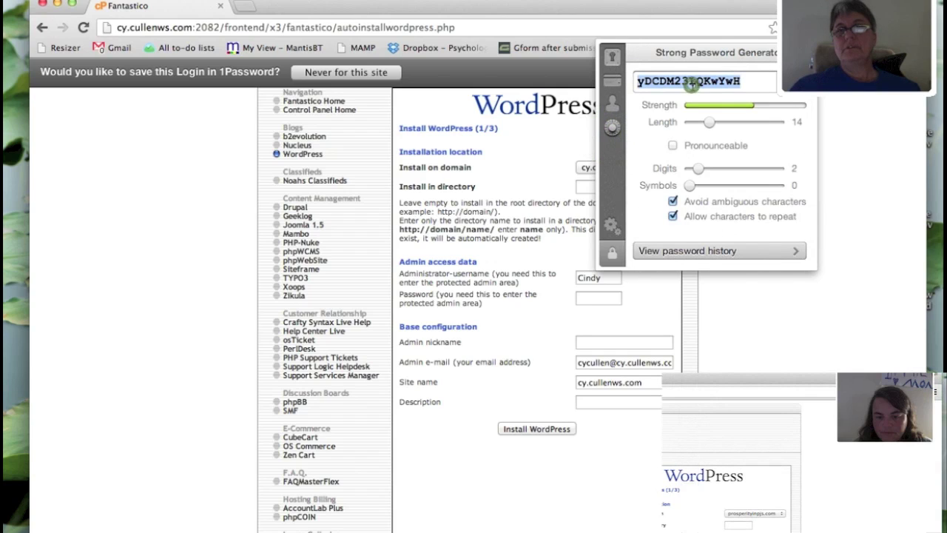
key("super+c")
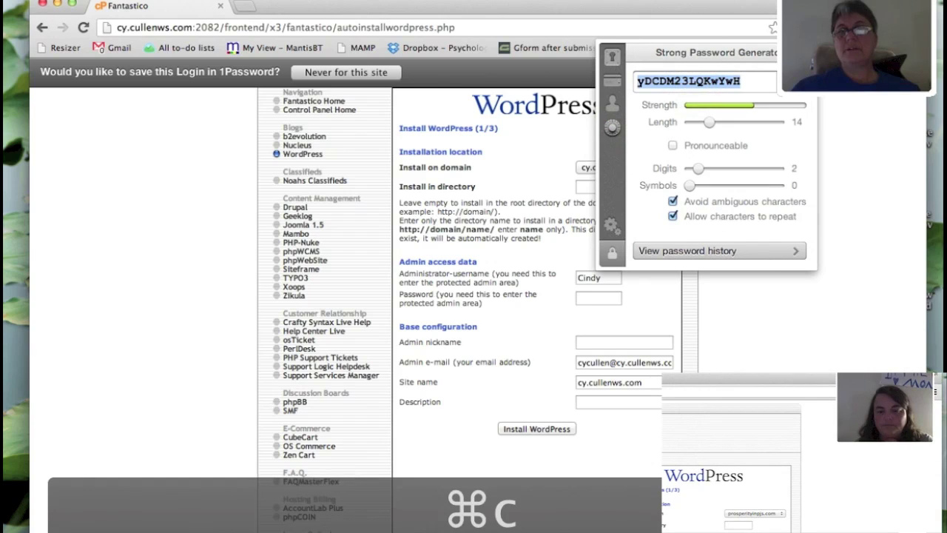
left_click(604, 299)
key("super+v")
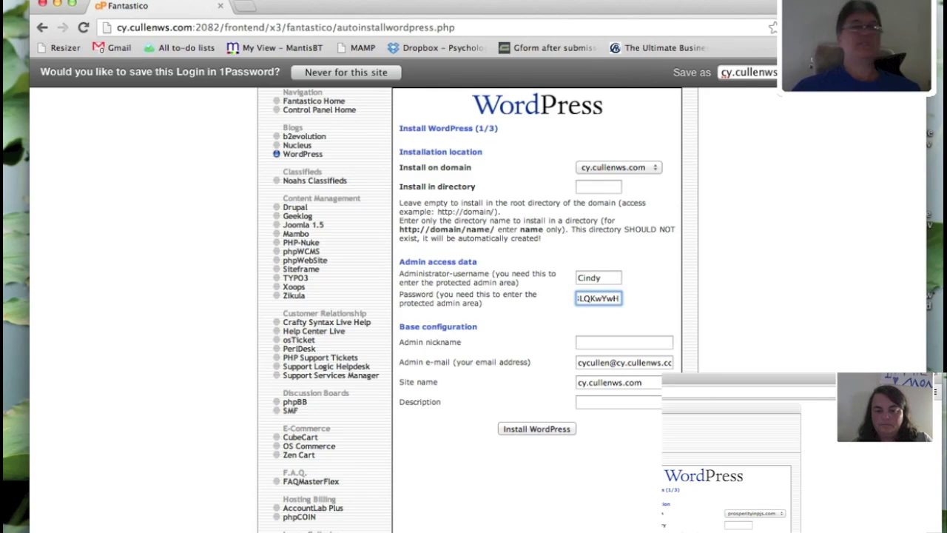
- Fill in the admin nickname and replace the admin e-mail with the owner's address
left_click(623, 341)
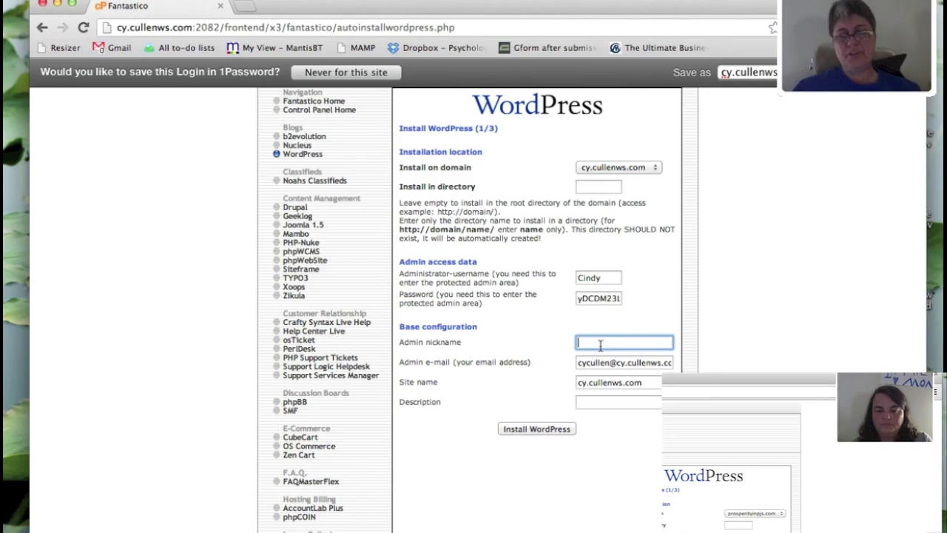
type("Cindy")
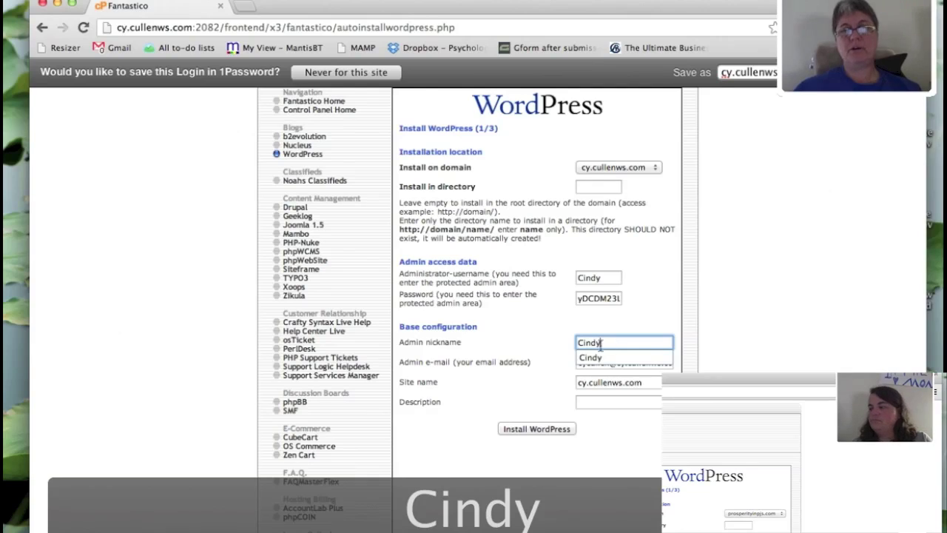
left_click(666, 303)
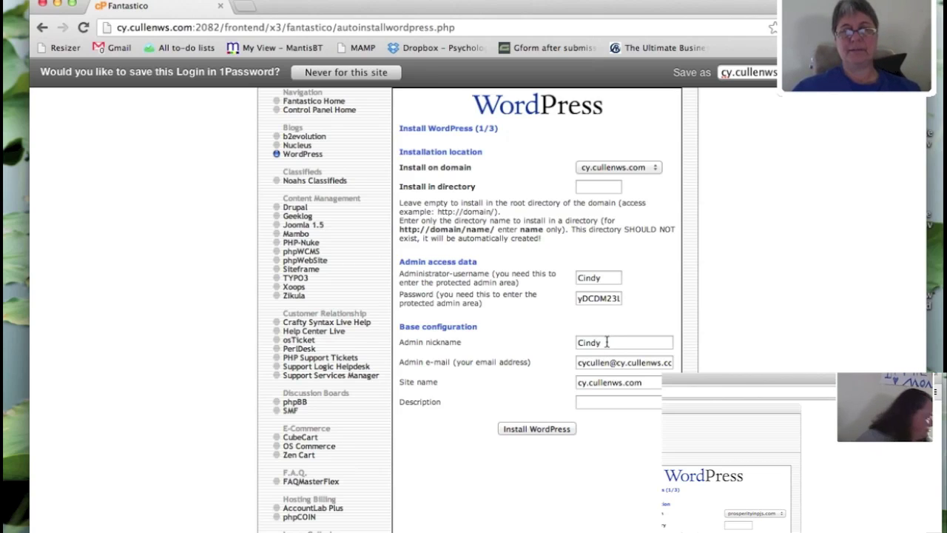
triple_click(639, 363)
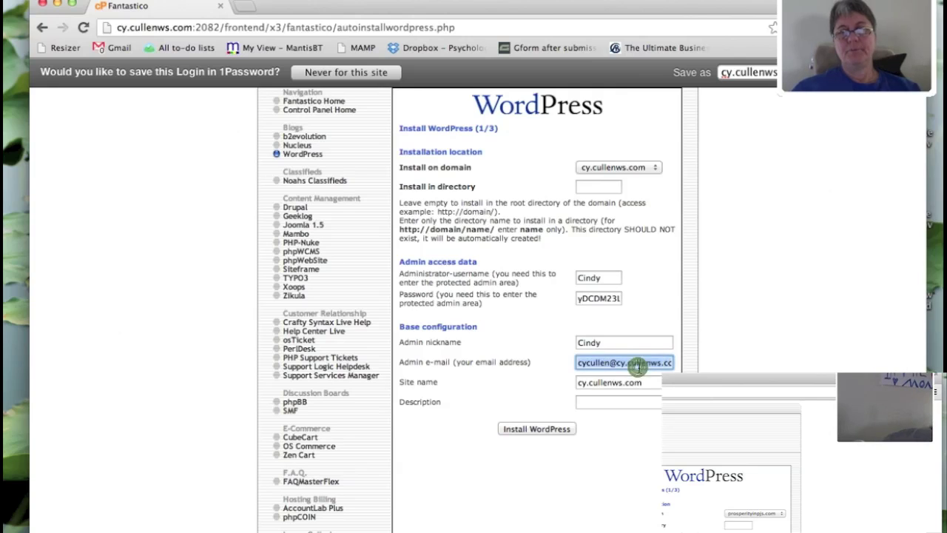
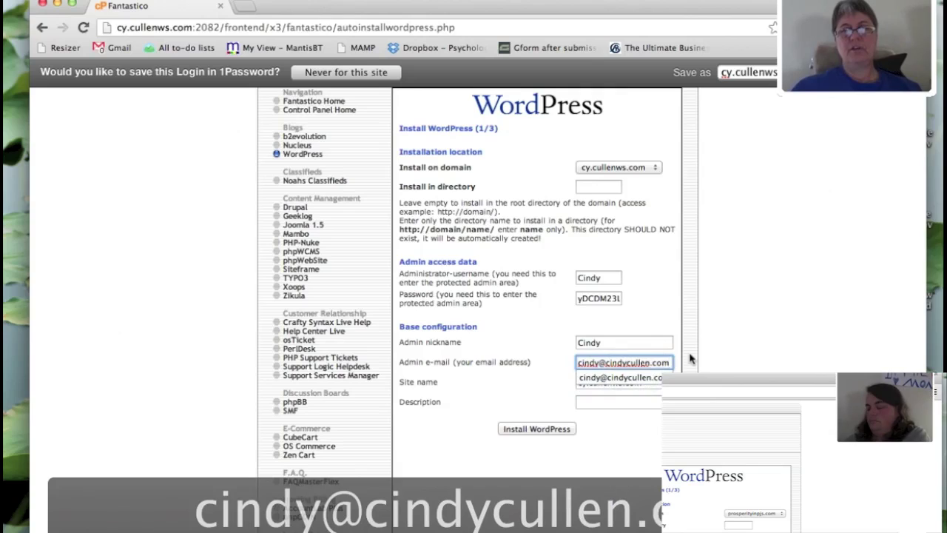
left_click(663, 415)
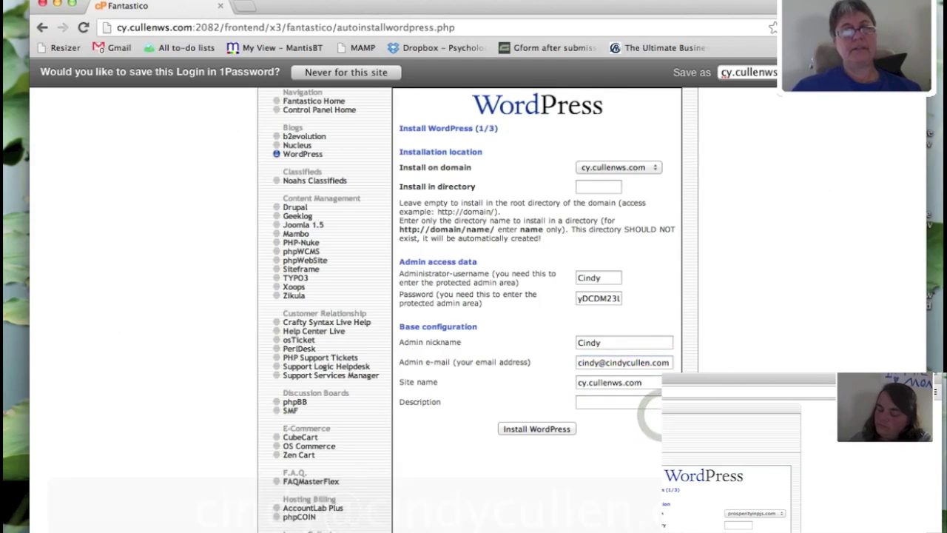
- Replace the site name with 'Creatively Yours'
left_click(655, 383)
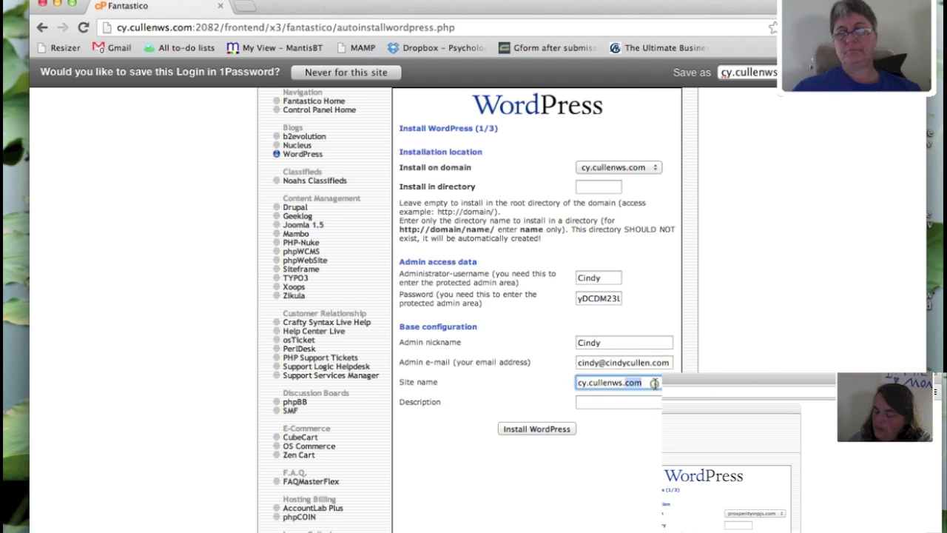
triple_click(655, 383)
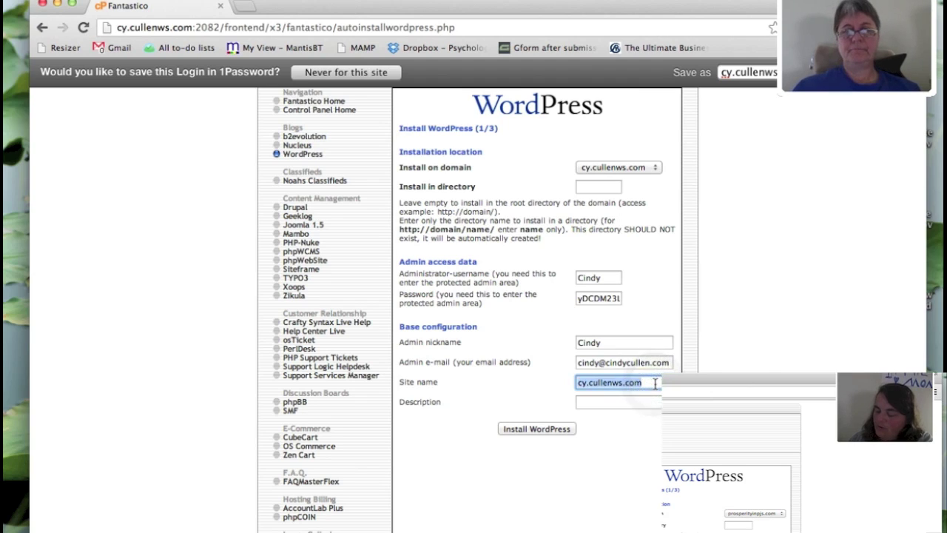
type("Creatively Yours")
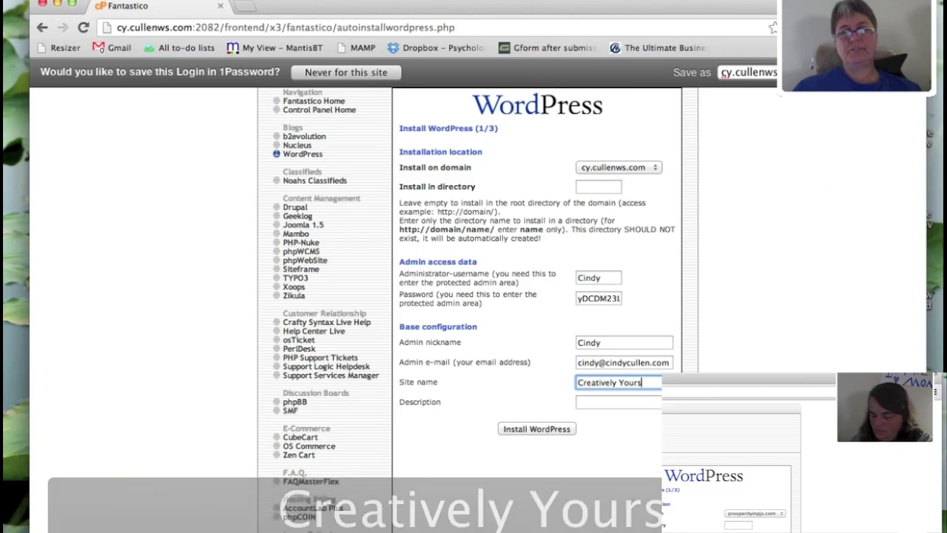
left_click(638, 402)
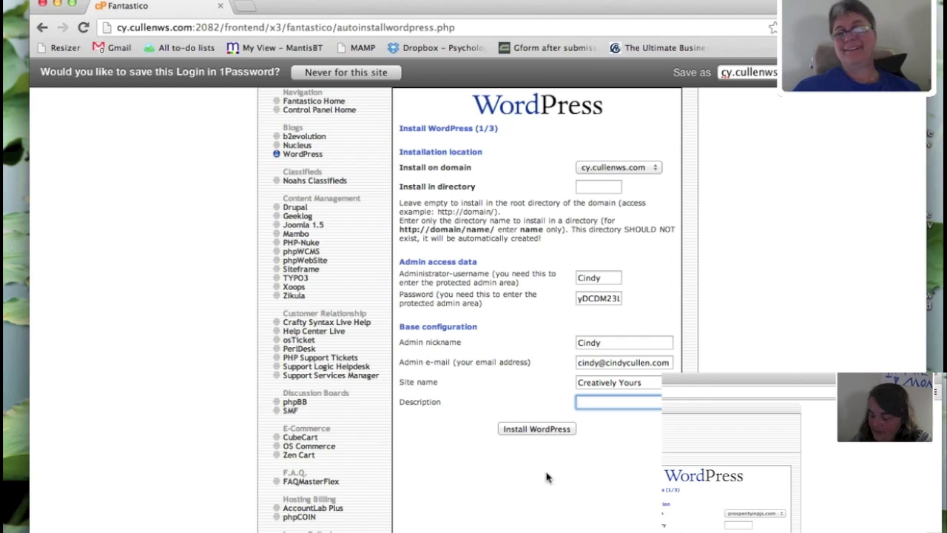
- Install WordPress and finish the installation, reaching the notice with the wp-admin address
left_click(534, 433)
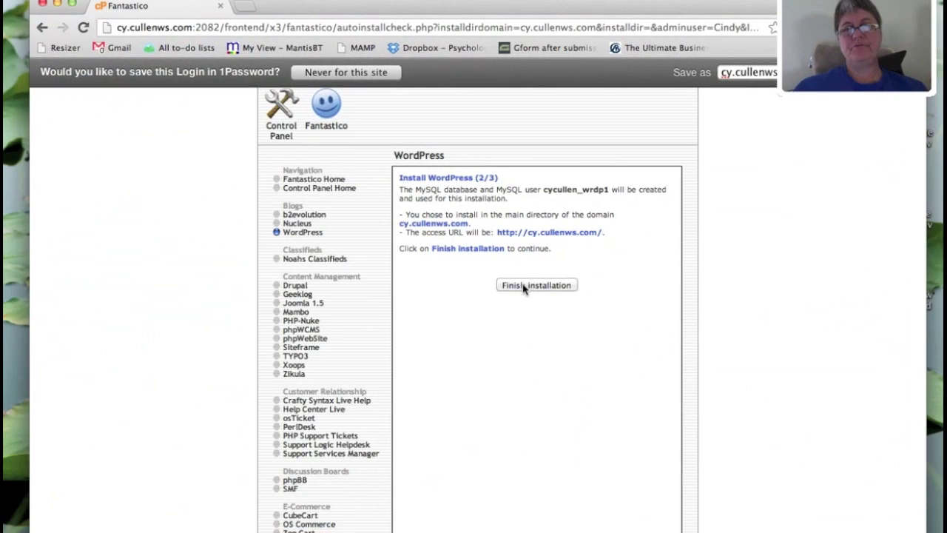
left_click(523, 286)
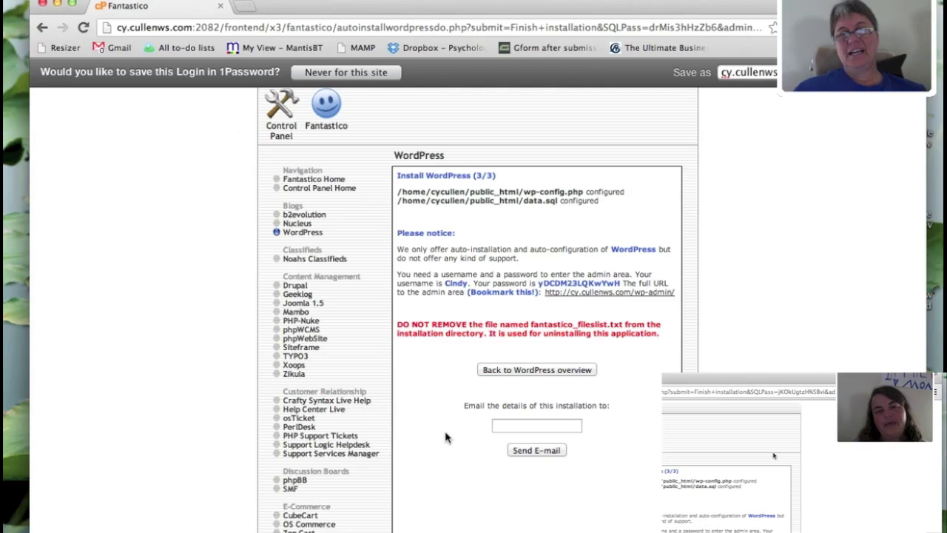
left_click(528, 429)
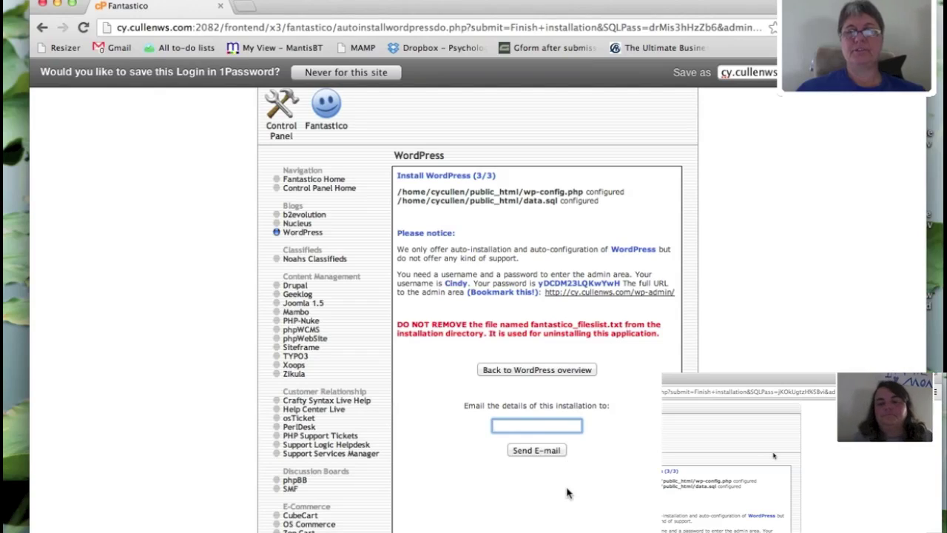
scroll(596, 441, "down", 2)
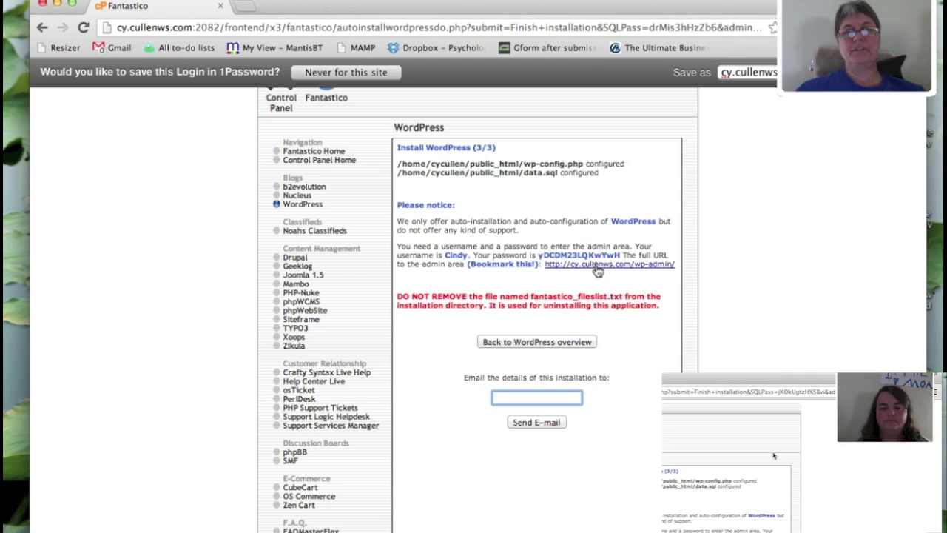
- Open the wp-admin login page, then enter cy.cullenws.com in a new tab
left_click(596, 266)
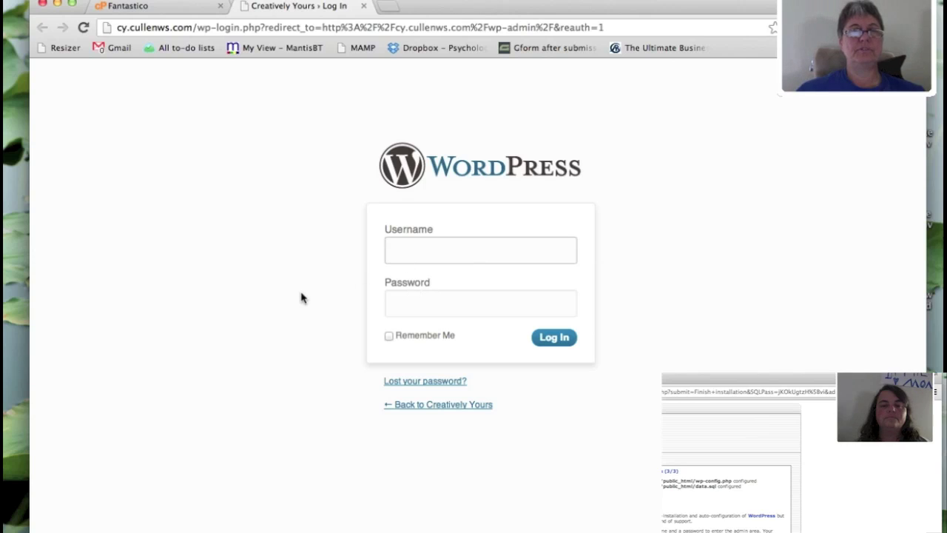
left_click(388, 7)
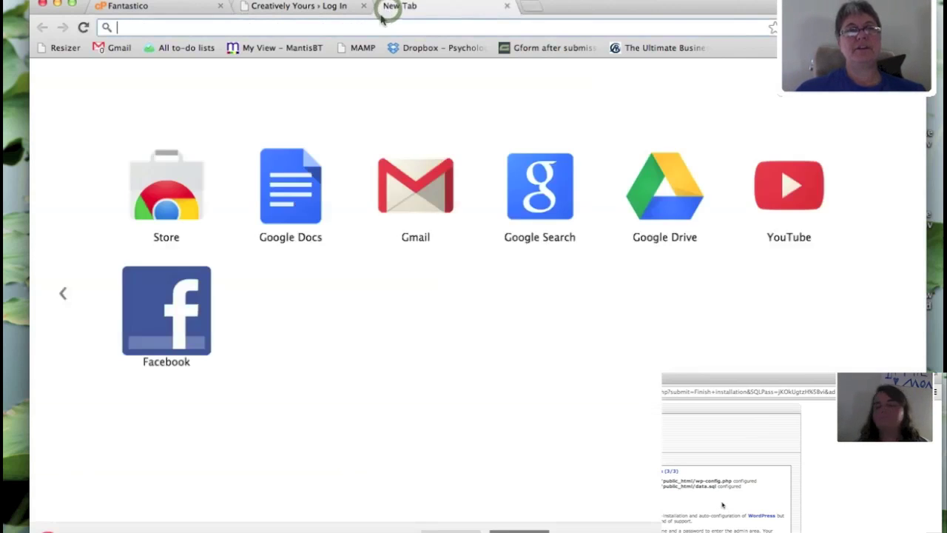
type("cy.cu")
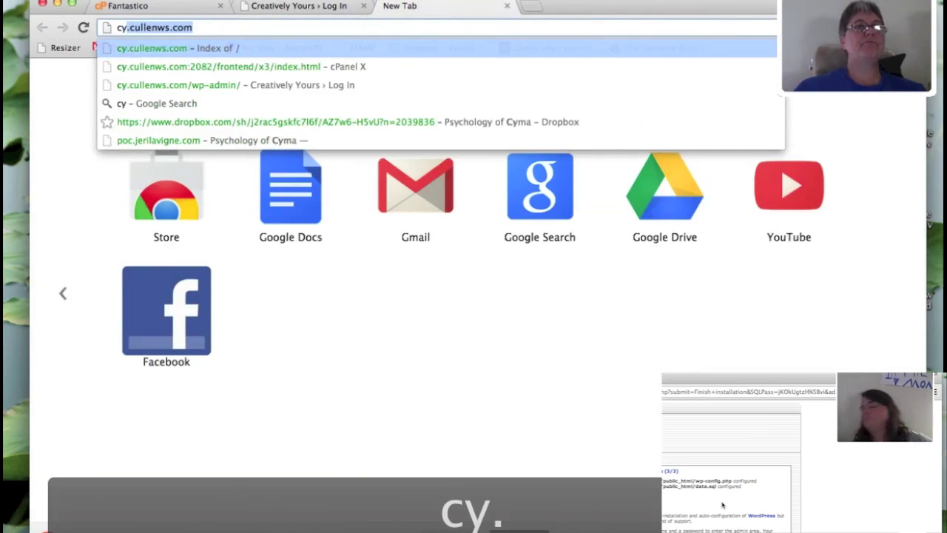
type("llenws.com")
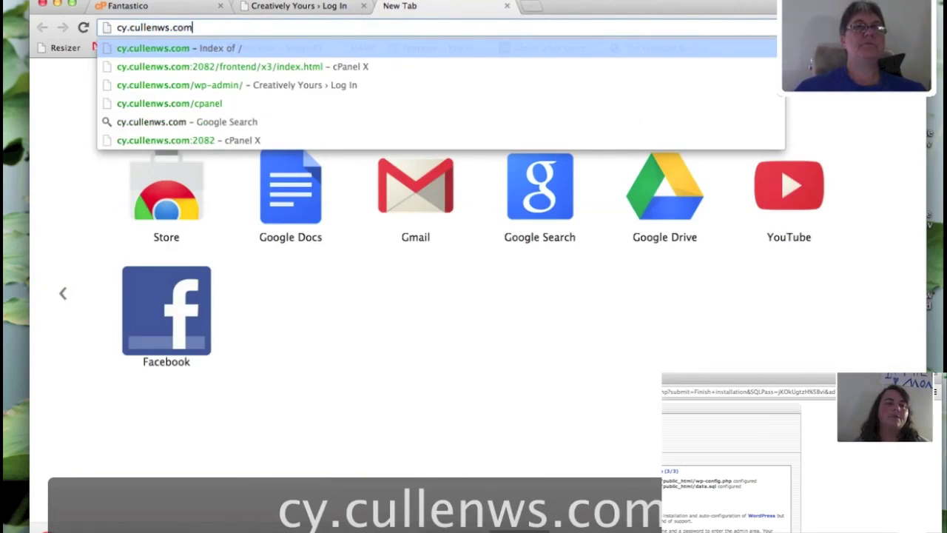
- Load cy.cullenws.com and scroll through the default home page with its Hello world! post
key("Return")
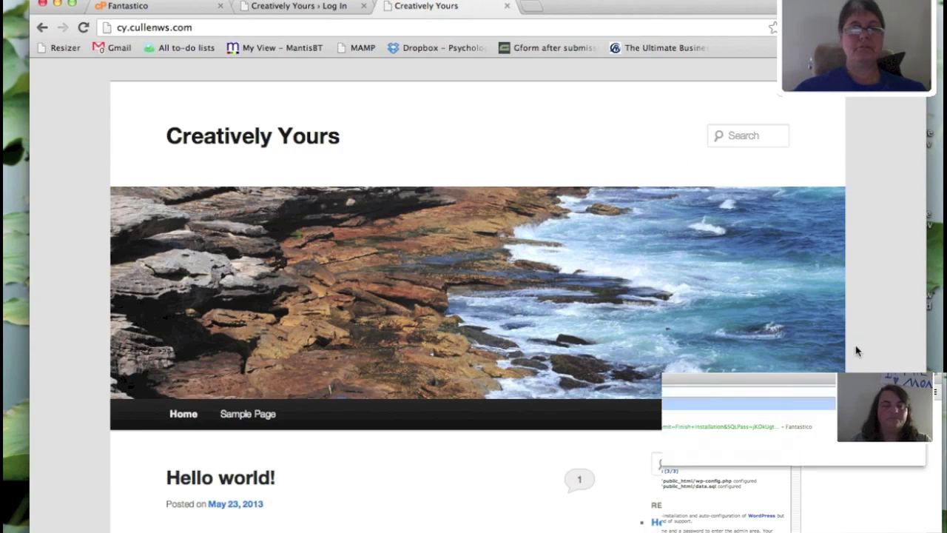
scroll(854, 348, "down", 5)
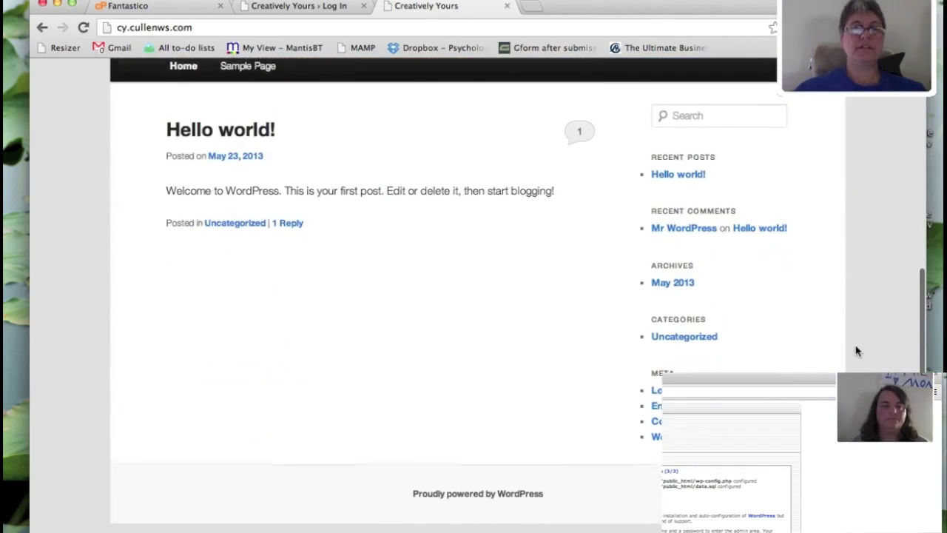
scroll(856, 350, "up", 5)
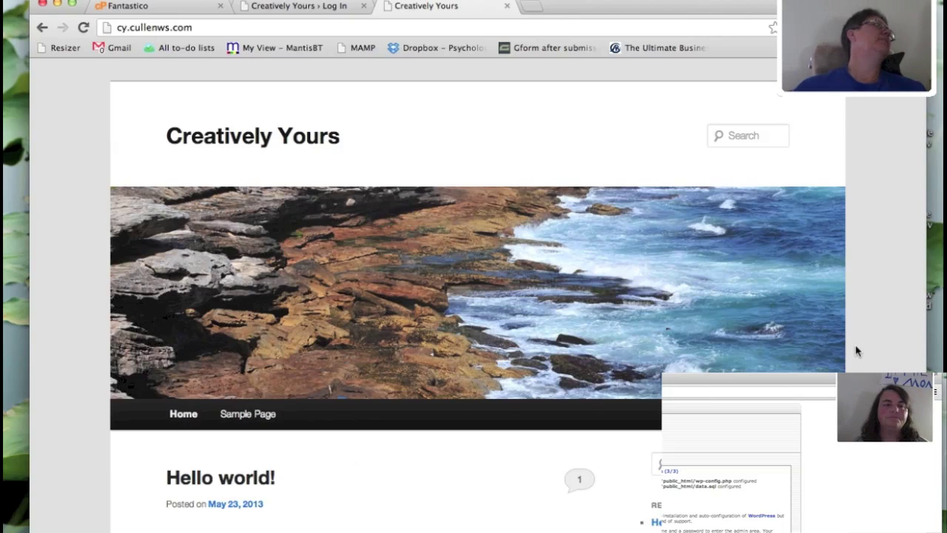
scroll(855, 350, "down", 1)
scroll(856, 350, "down", 4)
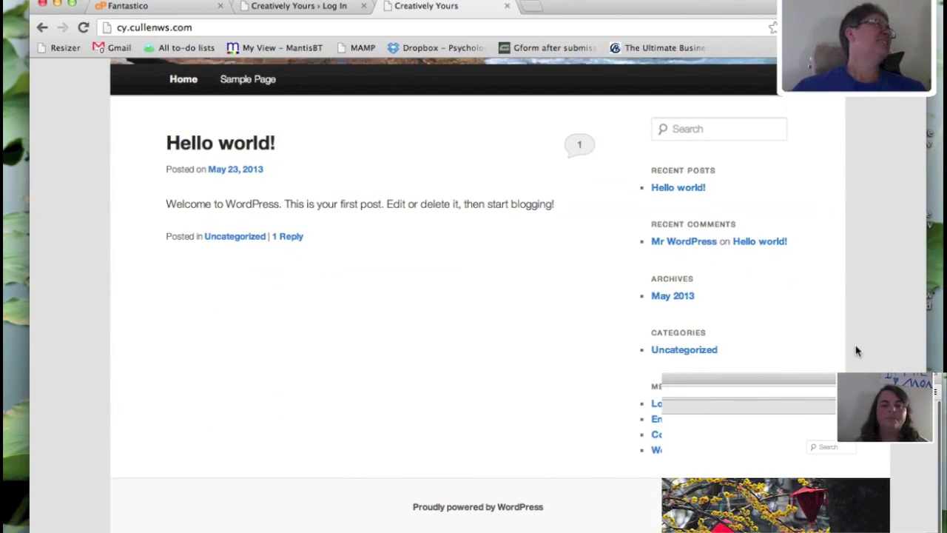
scroll(856, 350, "up", 5)
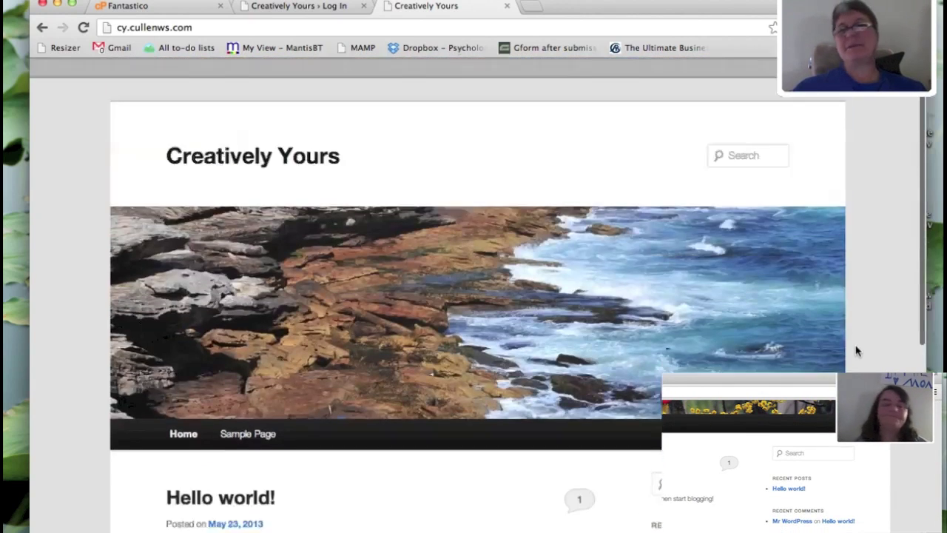
scroll(856, 350, "down", 3)
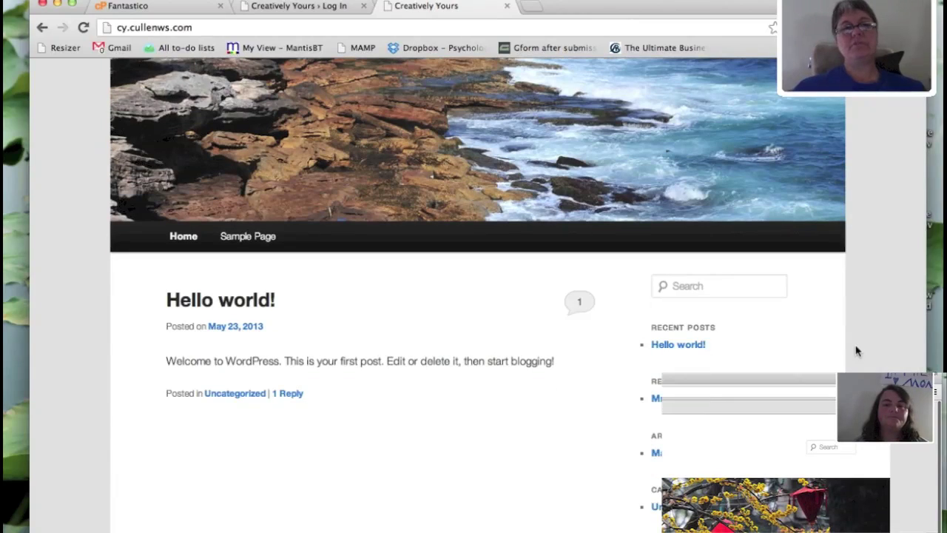
- Glance at the Log In tab, then return to the home page and scroll it again
left_click(321, 6)
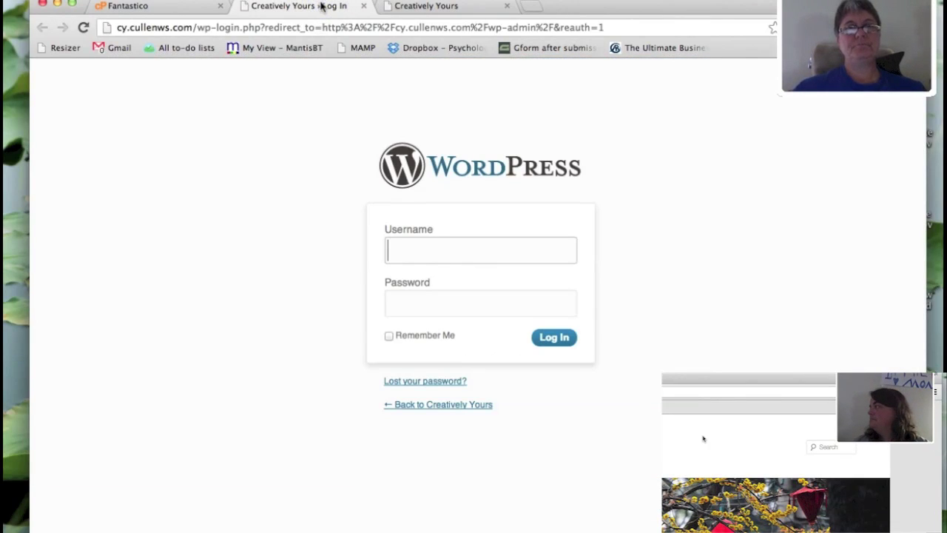
left_click(405, 5)
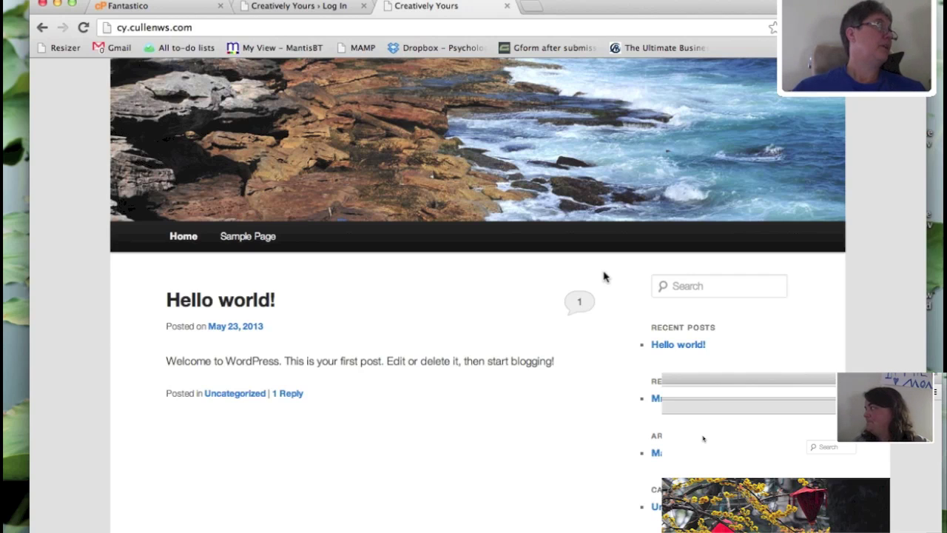
scroll(603, 277, "down", 5)
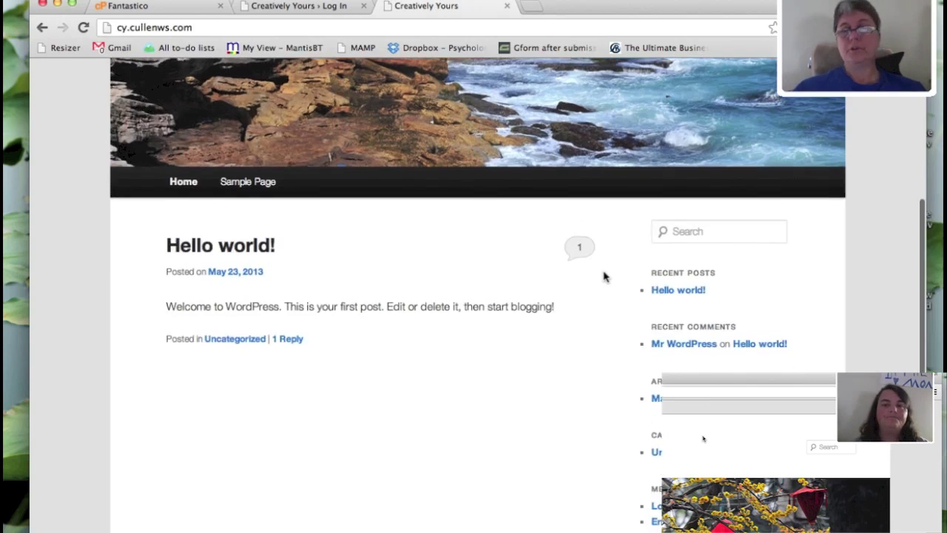
scroll(604, 277, "up", 5)
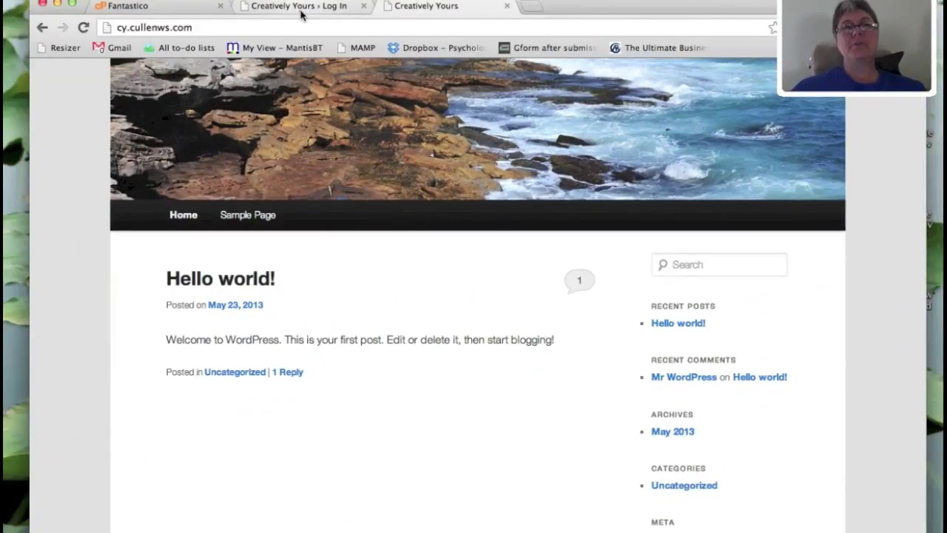
- Sign in on the Log In page with the admin username and the pasted account password
left_click(301, 9)
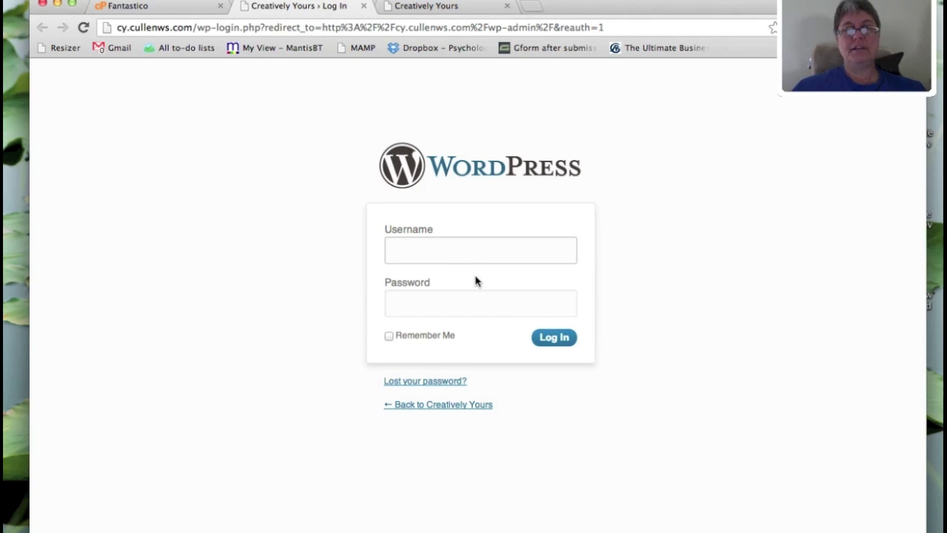
type("cindy")
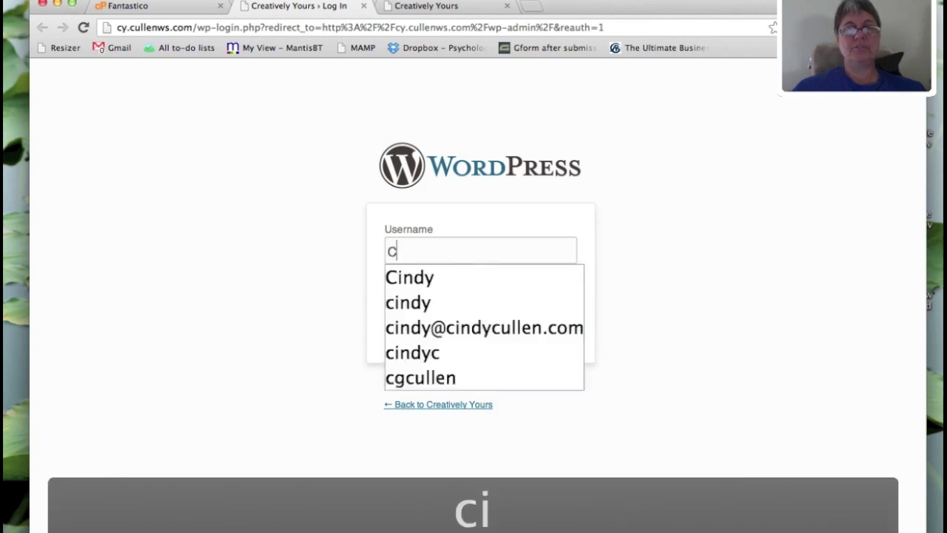
key("BackSpace")
key("BackSpace")
key("BackSpace")
key("BackSpace")
type("indy")
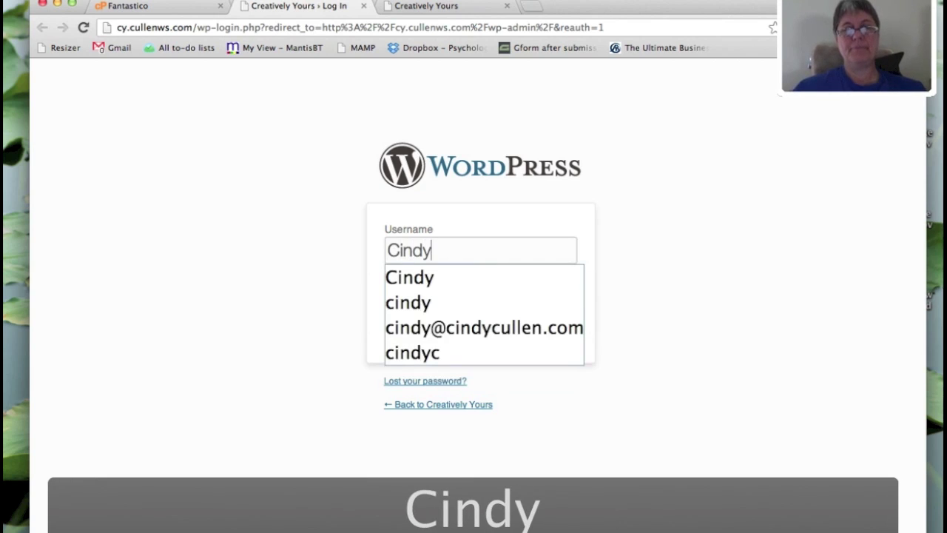
key("Tab")
key("super+v")
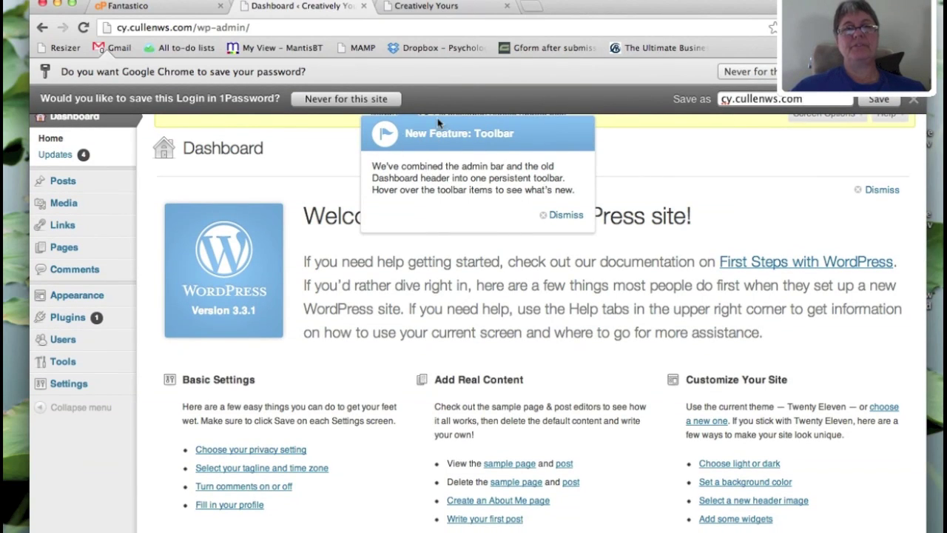
- Dismiss the save-login and new toolbar notices, then go to the WordPress 3.5.1 update page
left_click(914, 106)
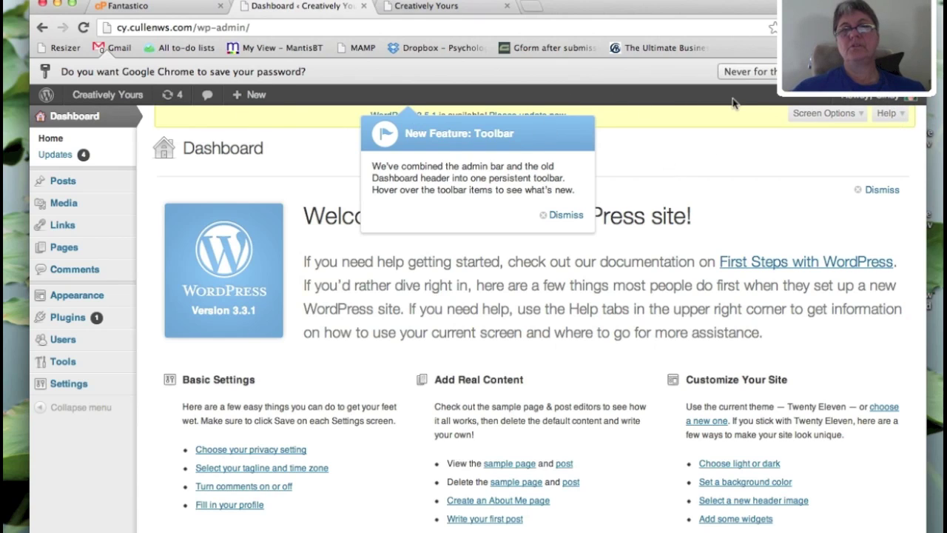
left_click(566, 215)
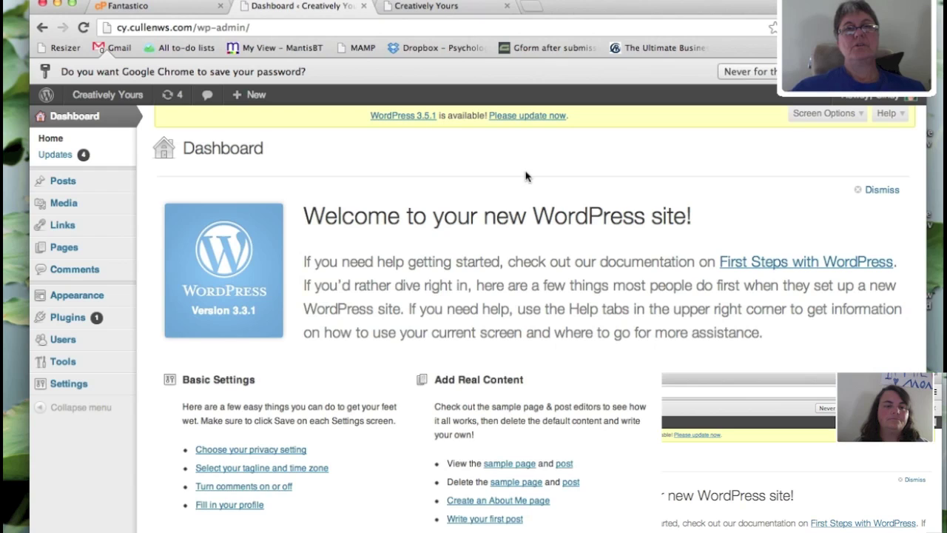
left_click(520, 116)
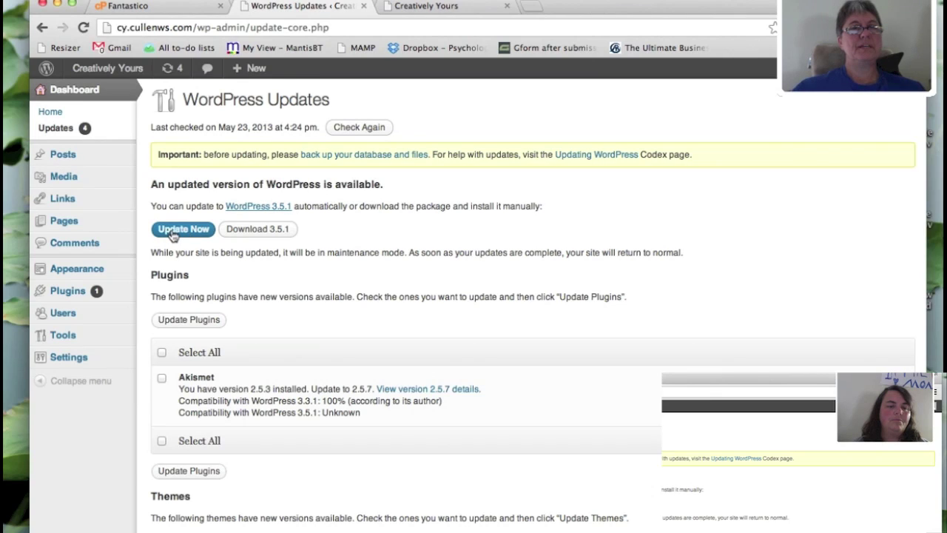
- Run Update Now to upgrade to WordPress 3.5.1 and scroll the Welcome page
left_click(172, 234)
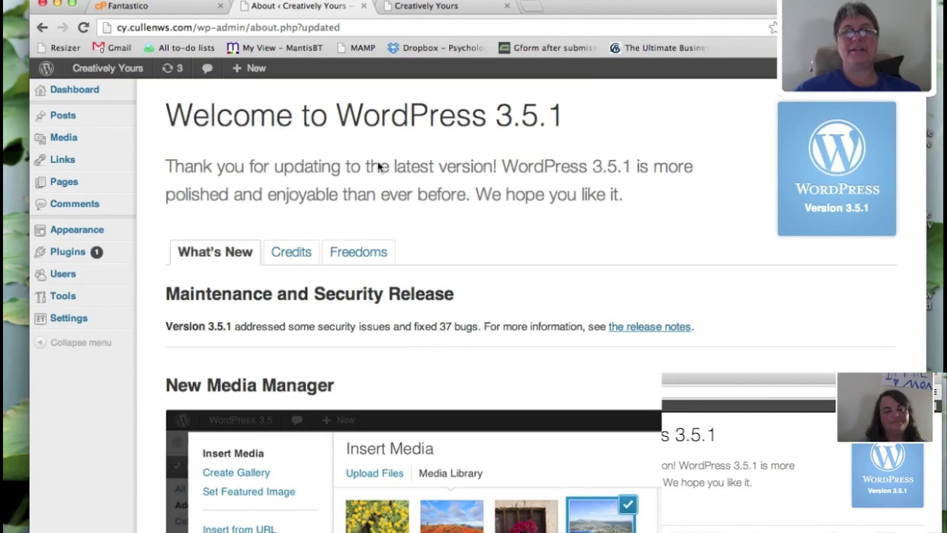
scroll(558, 192, "down", 2)
scroll(558, 192, "up", 2)
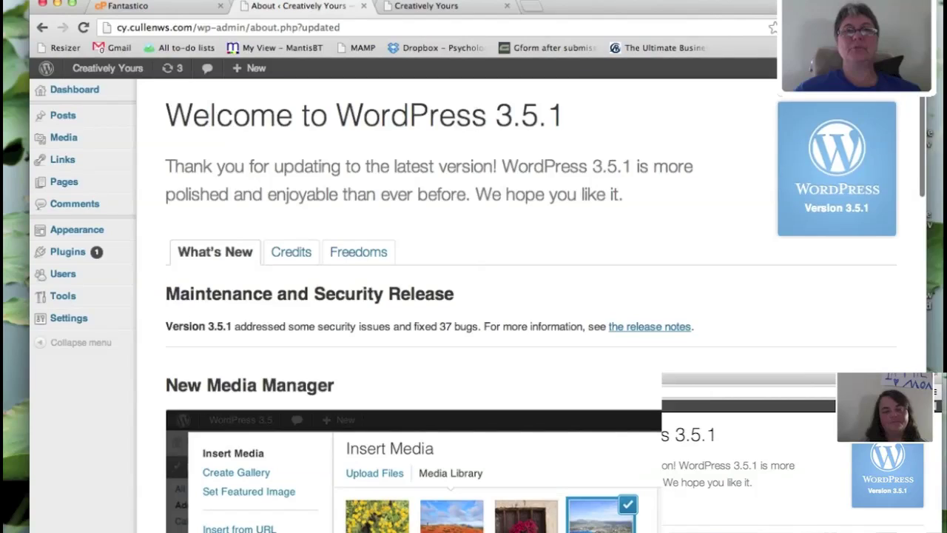
left_click(443, 9)
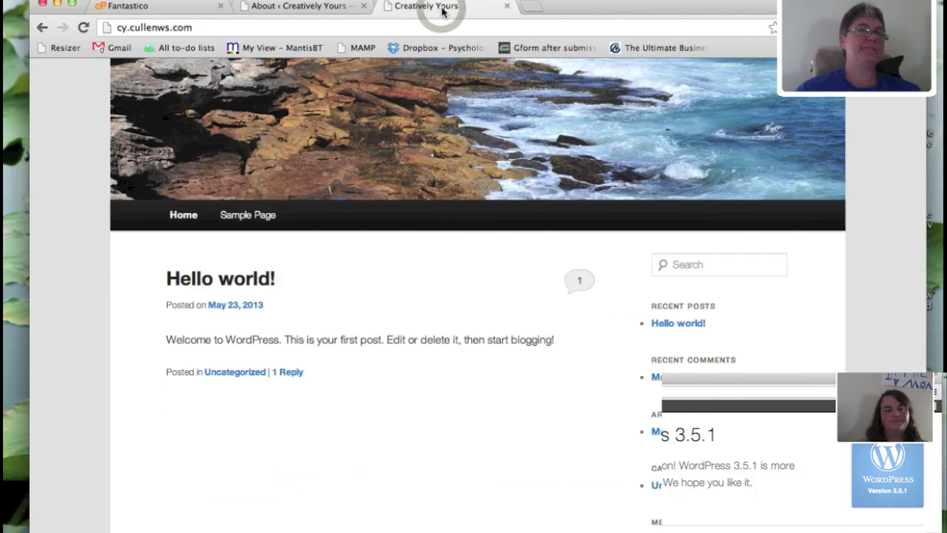
left_click(83, 28)
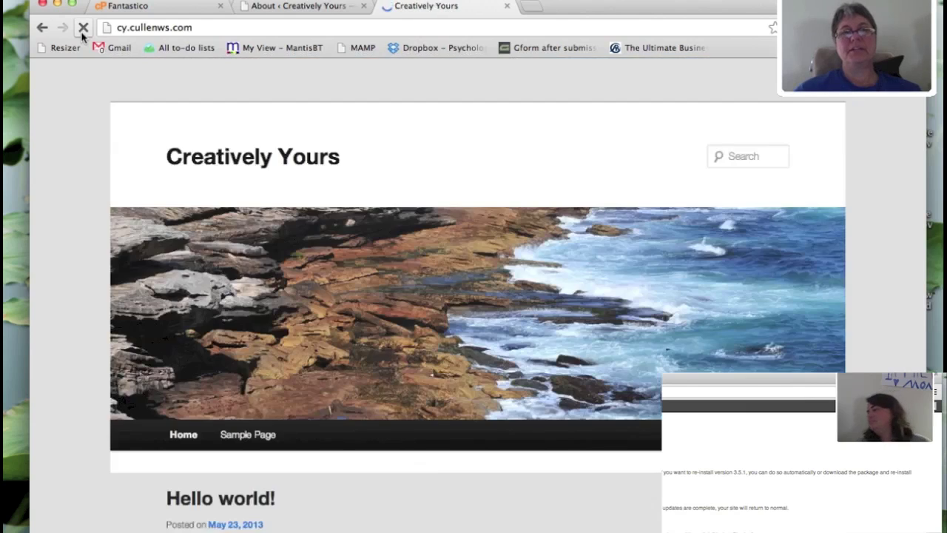
scroll(300, 157, "down", 5)
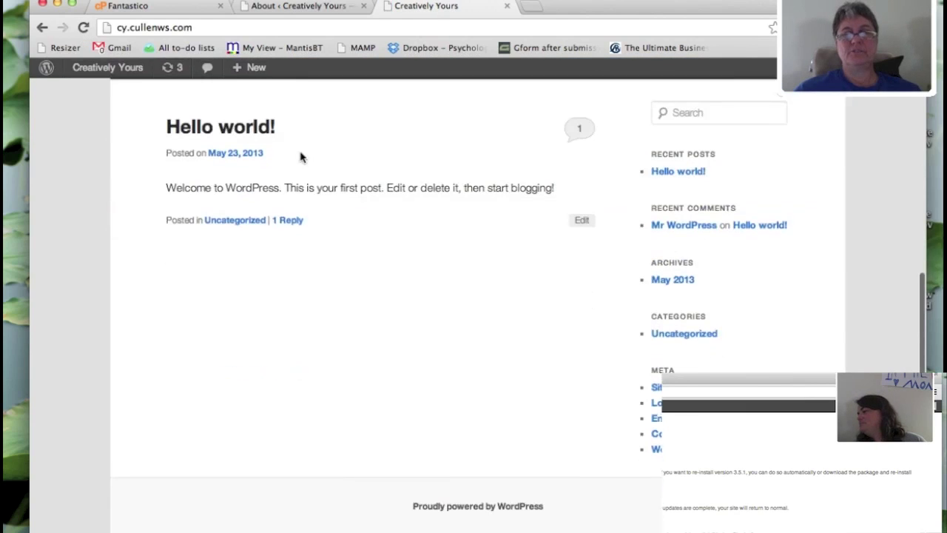
scroll(300, 157, "up", 5)
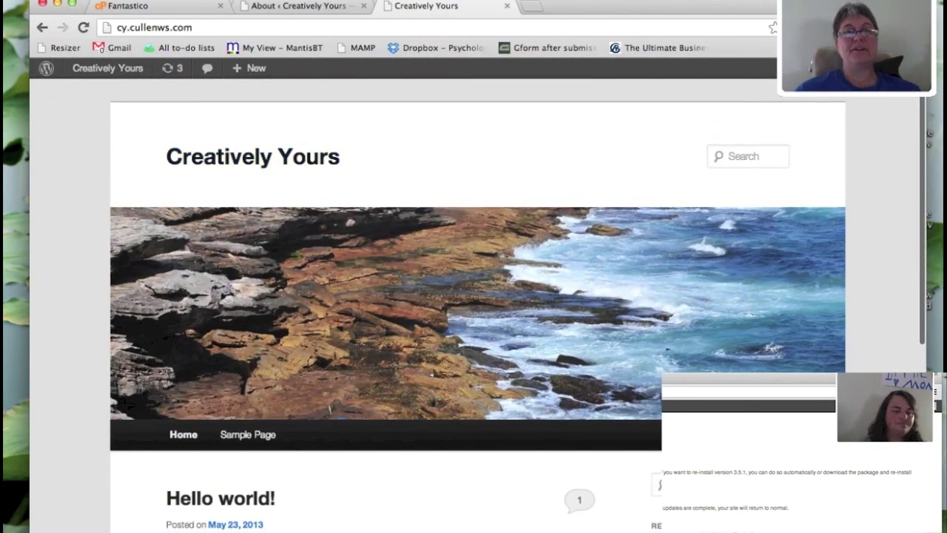
left_click(285, 7)
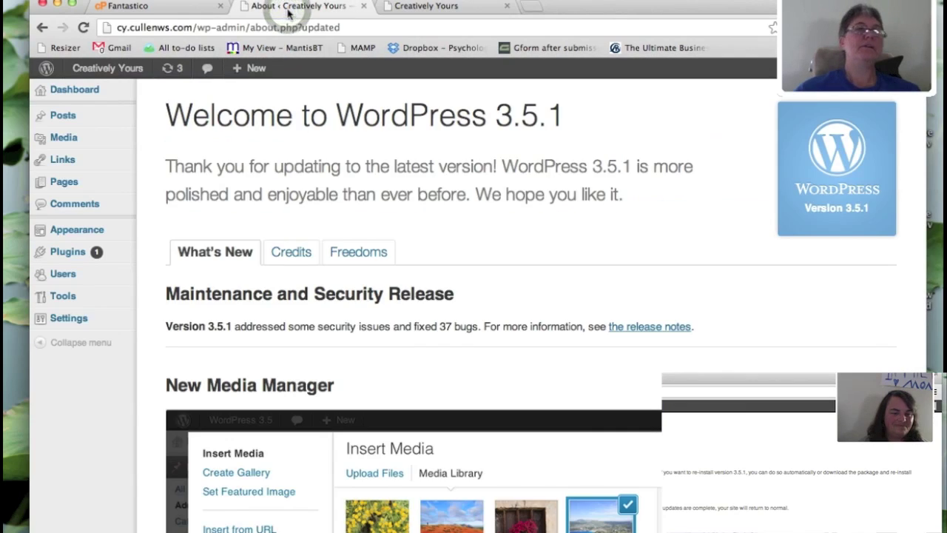
left_click(169, 70)
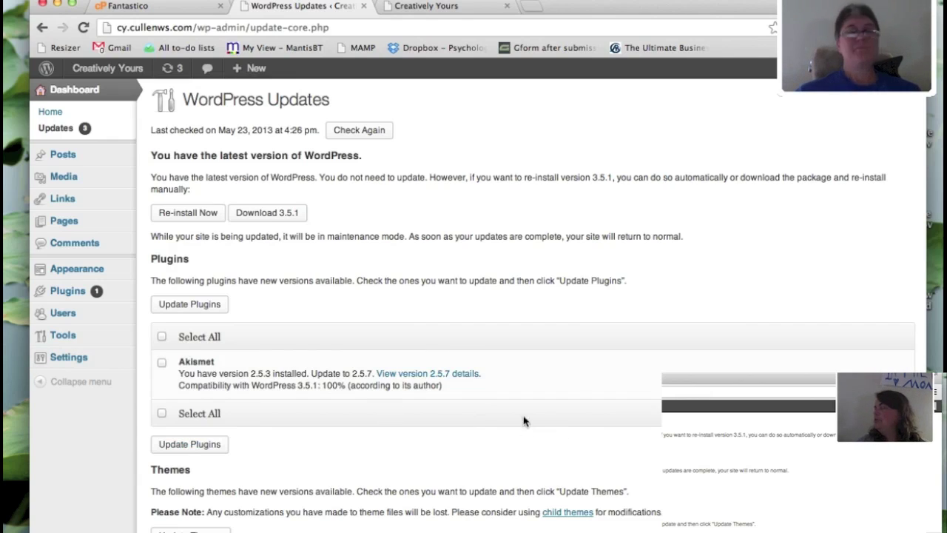
- Review the Updates page and start the update for the marked Akismet plugin
scroll(597, 375, "down", 5)
scroll(598, 376, "up", 5)
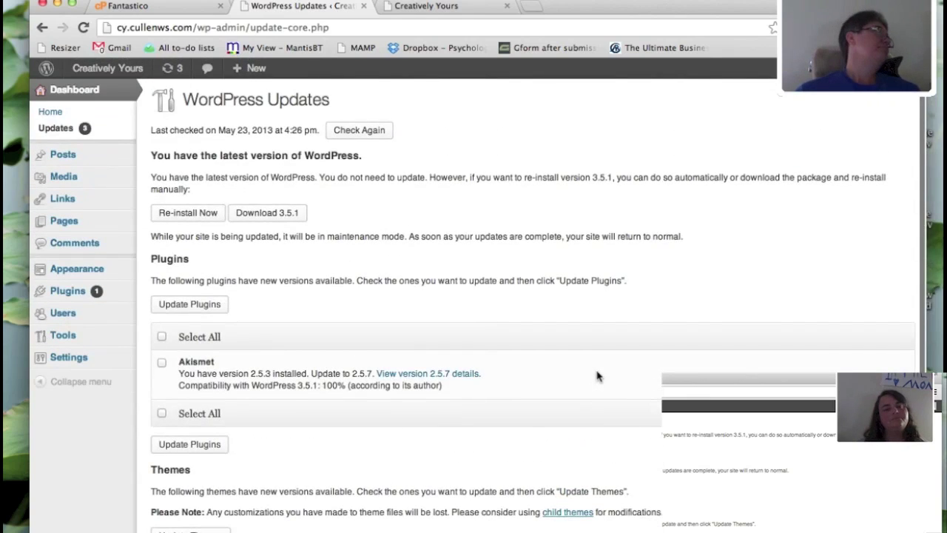
scroll(597, 376, "down", 5)
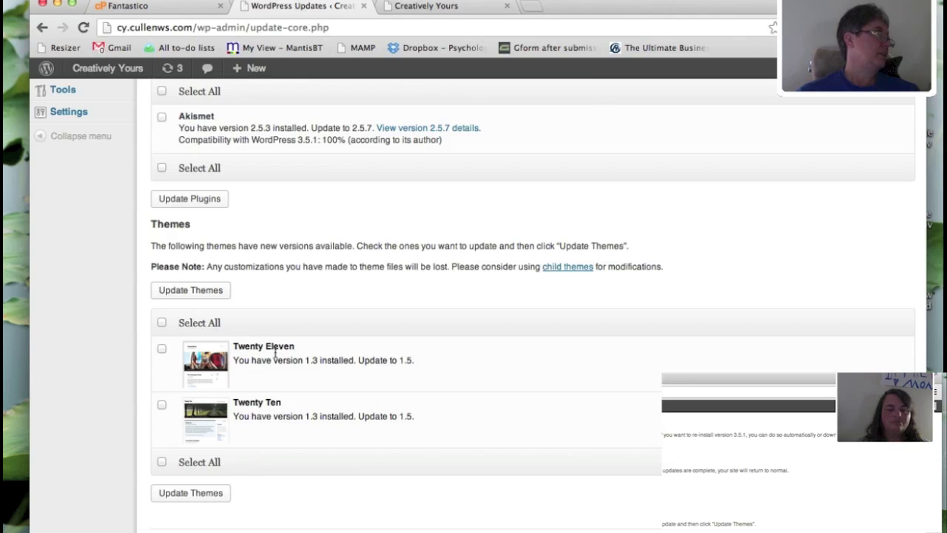
scroll(275, 355, "up", 4)
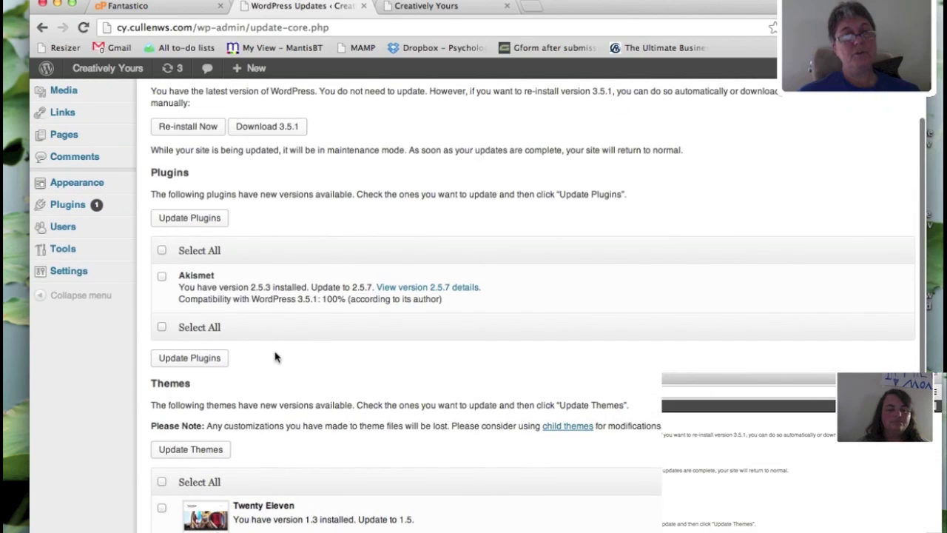
scroll(275, 357, "up", 2)
scroll(275, 357, "down", 3)
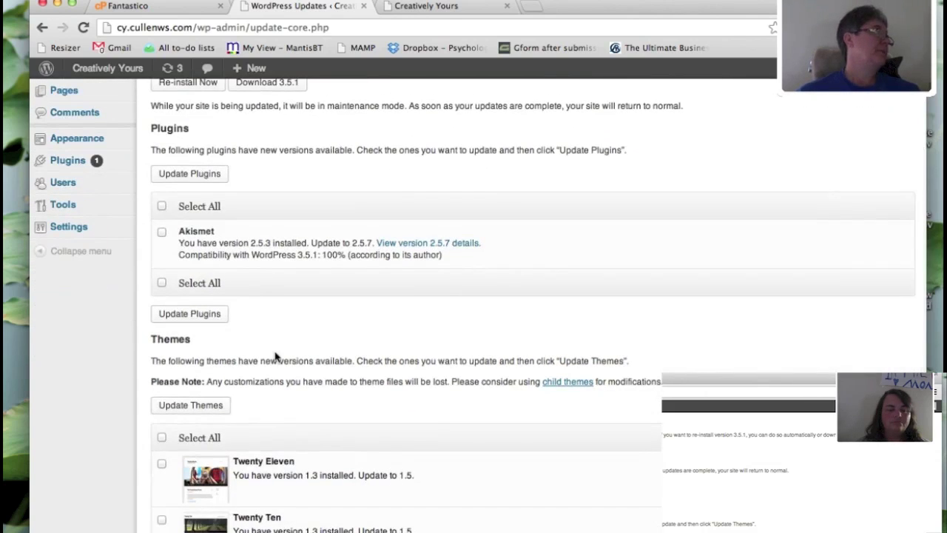
scroll(275, 357, "down", 1)
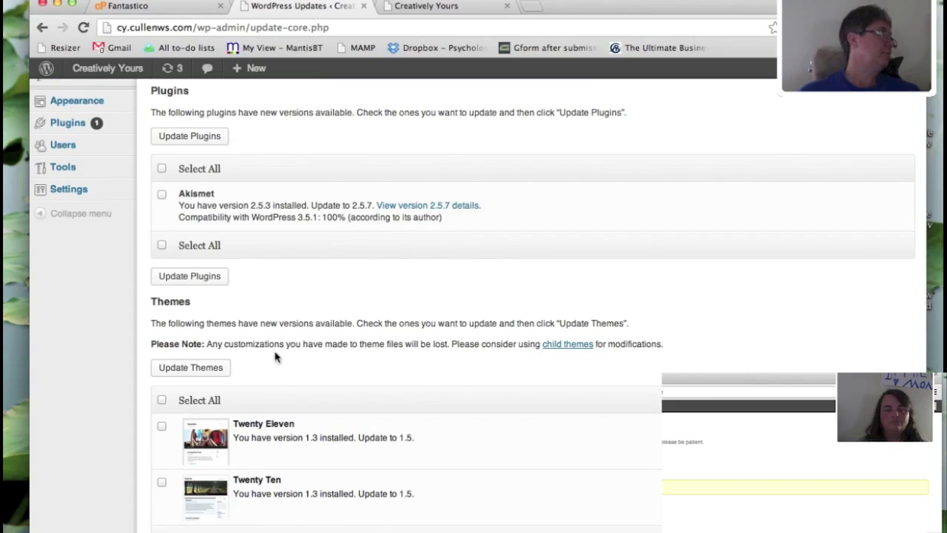
scroll(292, 262, "up", 3)
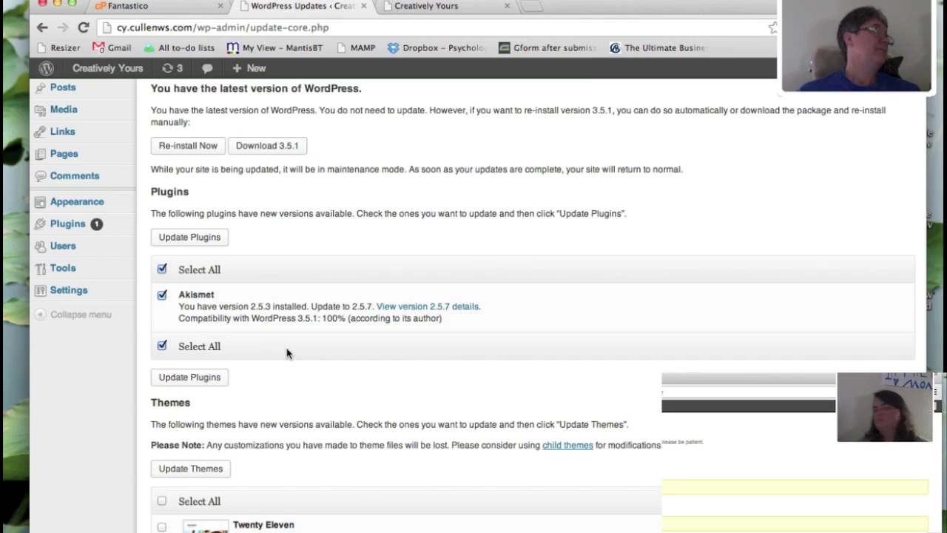
left_click(178, 378)
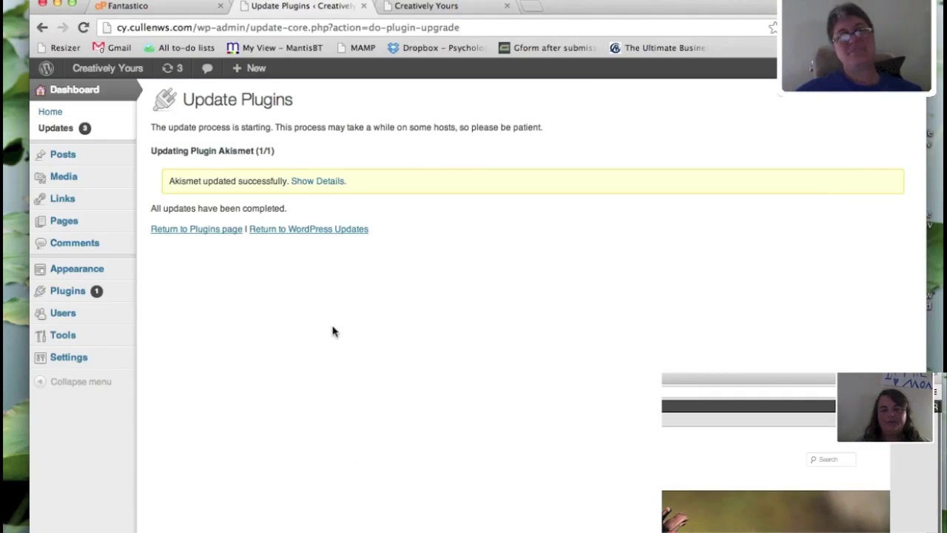
- Go back to the Plugins list, now showing Akismet 2.5.7 and Hello Dolly 1.6
left_click(218, 235)
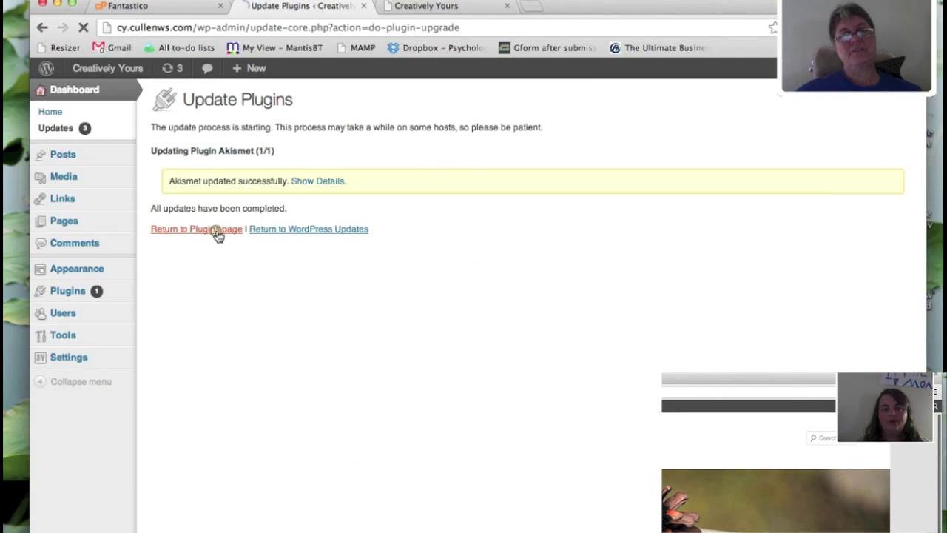
- Check the live site tab and reload its home page
left_click(435, 7)
left_click(84, 28)
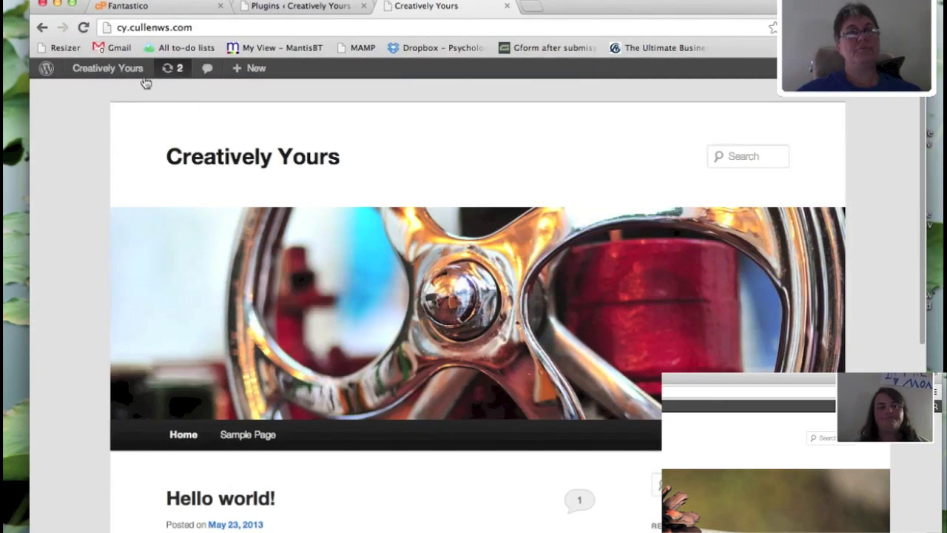
mouse_move(119, 76)
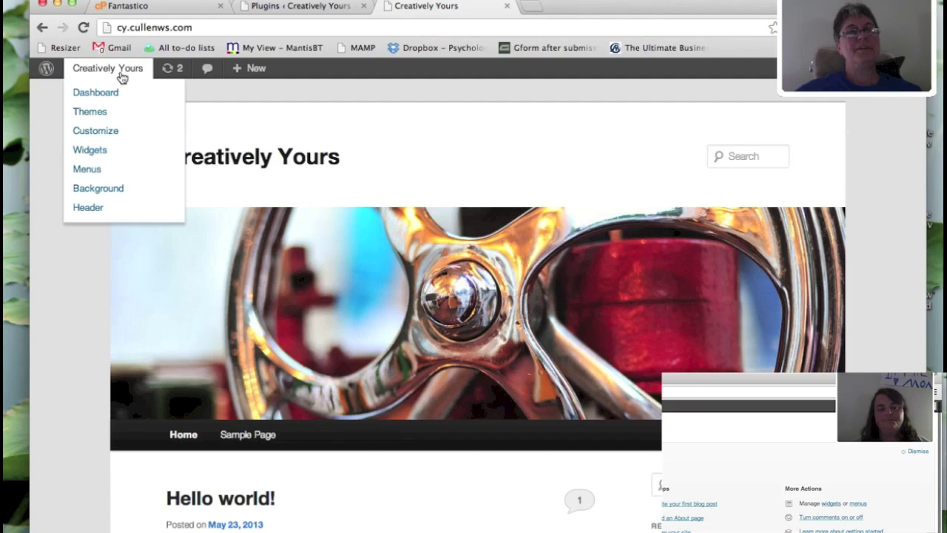
- Return to the Plugins admin tab and go to Appearance > Themes
left_click(281, 7)
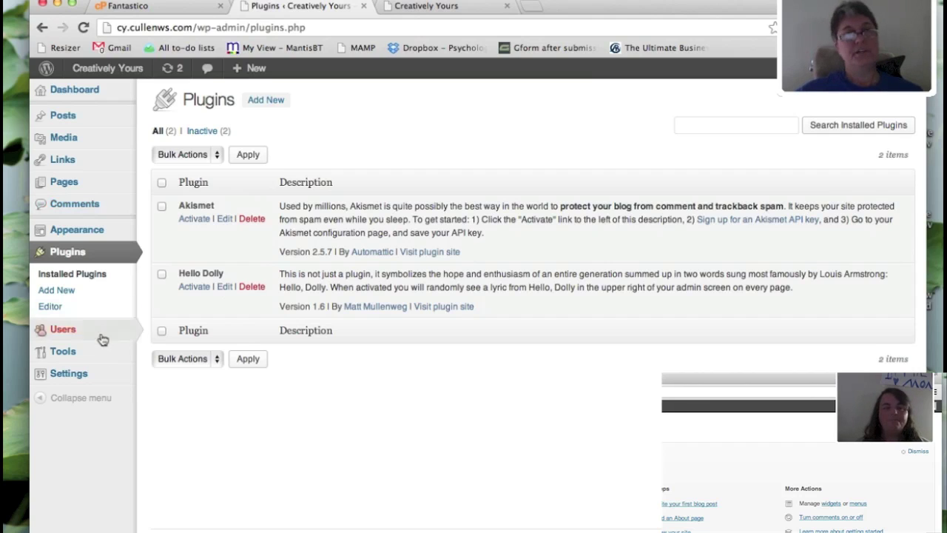
mouse_move(88, 379)
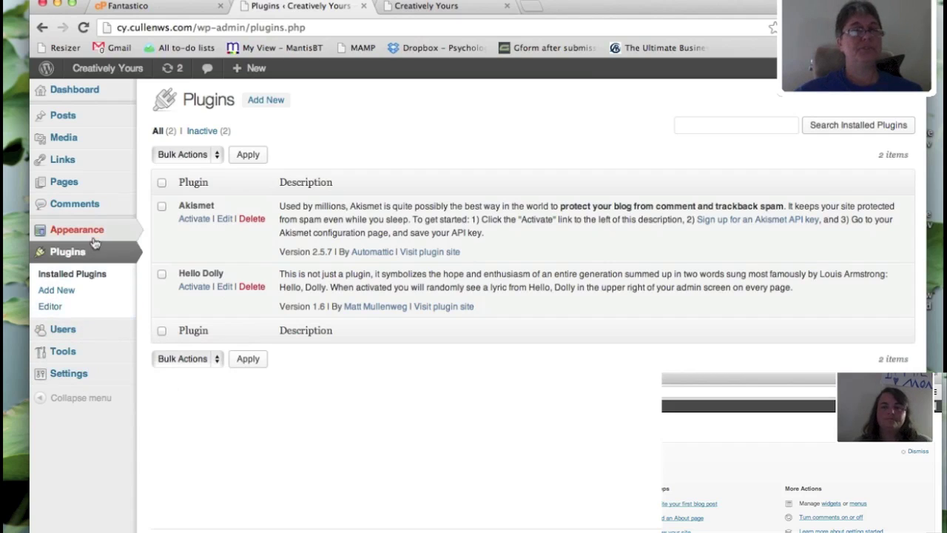
mouse_move(96, 239)
left_click(164, 232)
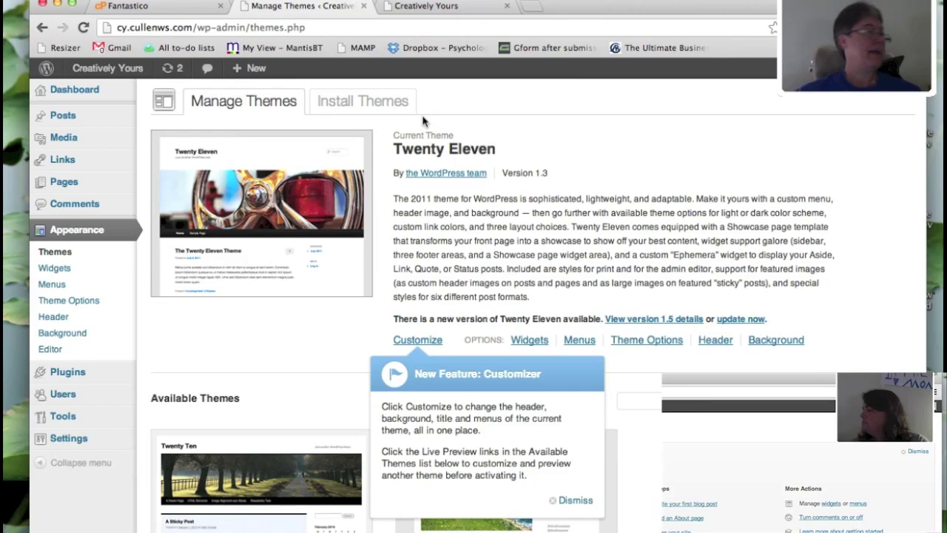
- Switch from Manage Themes to the Install Themes tab
left_click(374, 103)
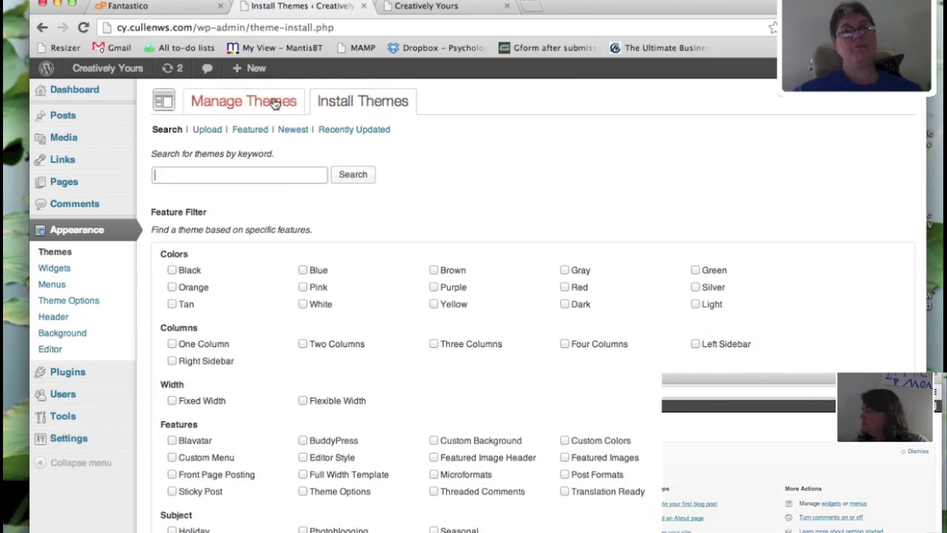
left_click(291, 177)
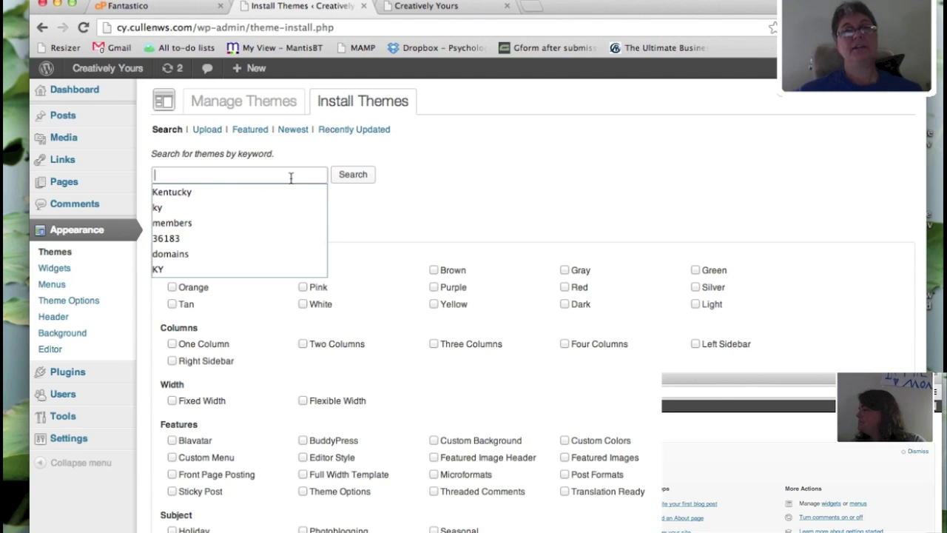
left_click(545, 238)
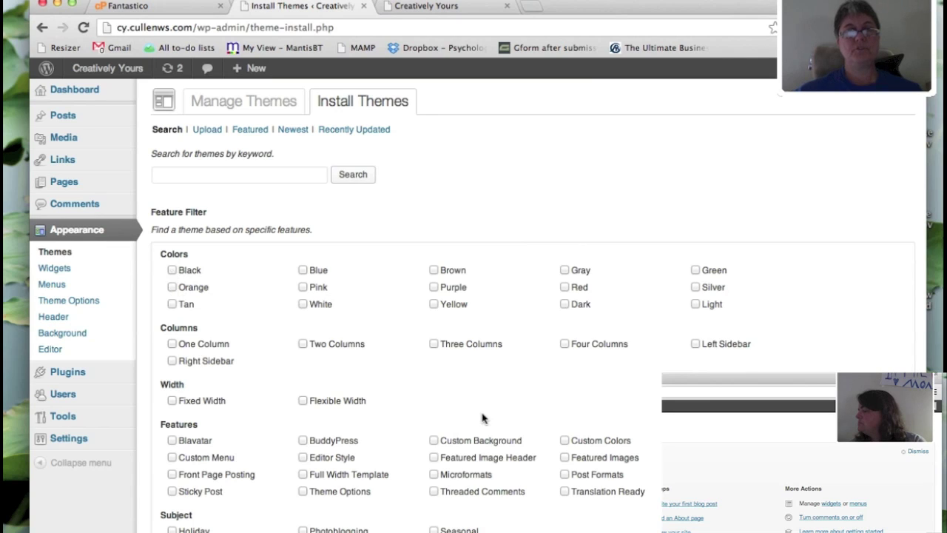
scroll(483, 418, "down", 3)
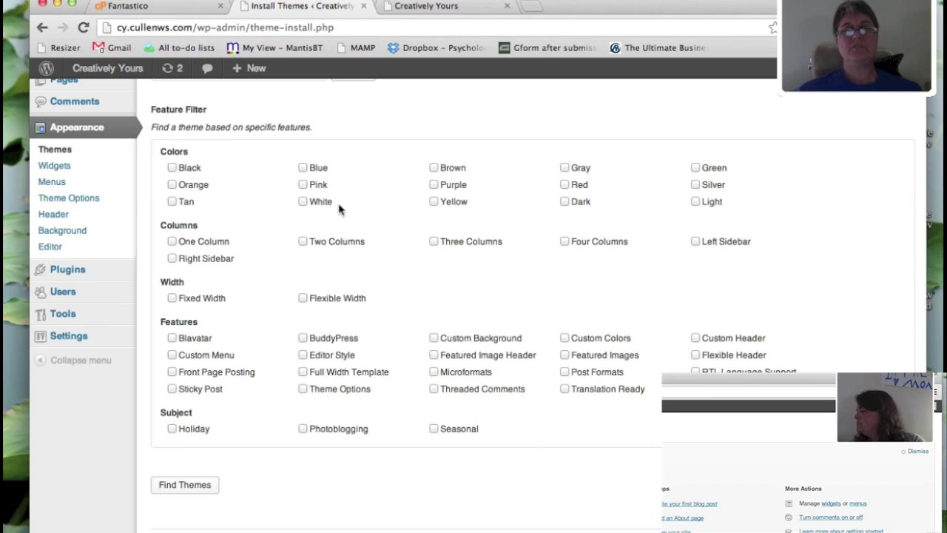
- Search themes with the Blue color filter and open the Pool theme's preview from the results
left_click(303, 169)
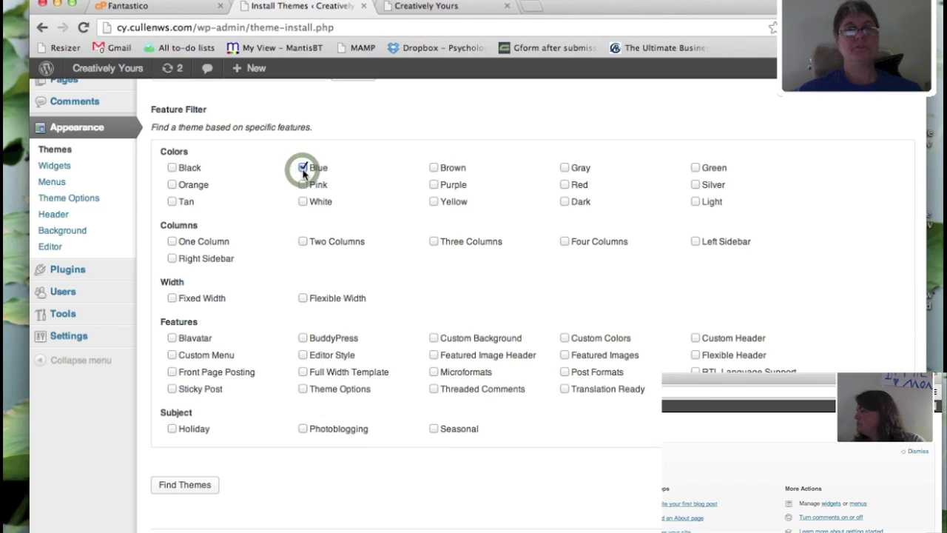
left_click(186, 487)
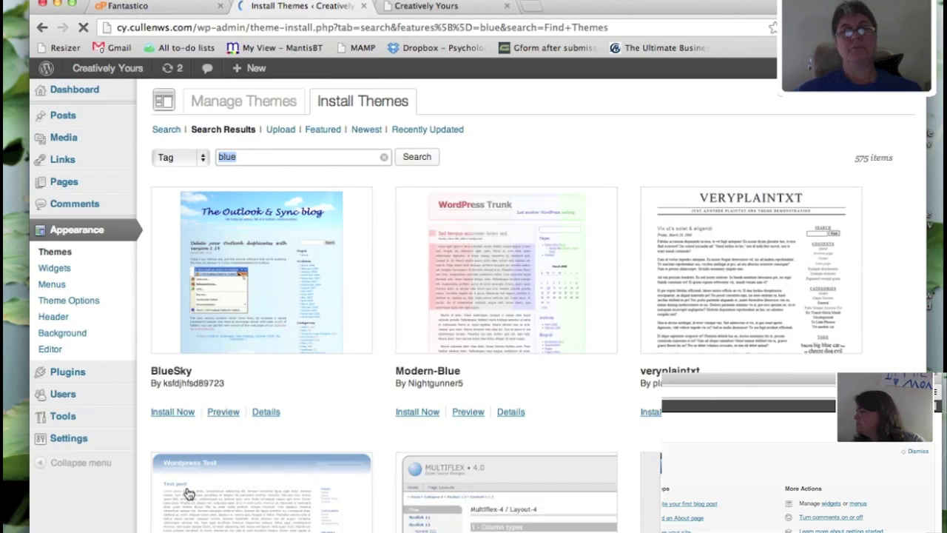
scroll(189, 493, "down", 5)
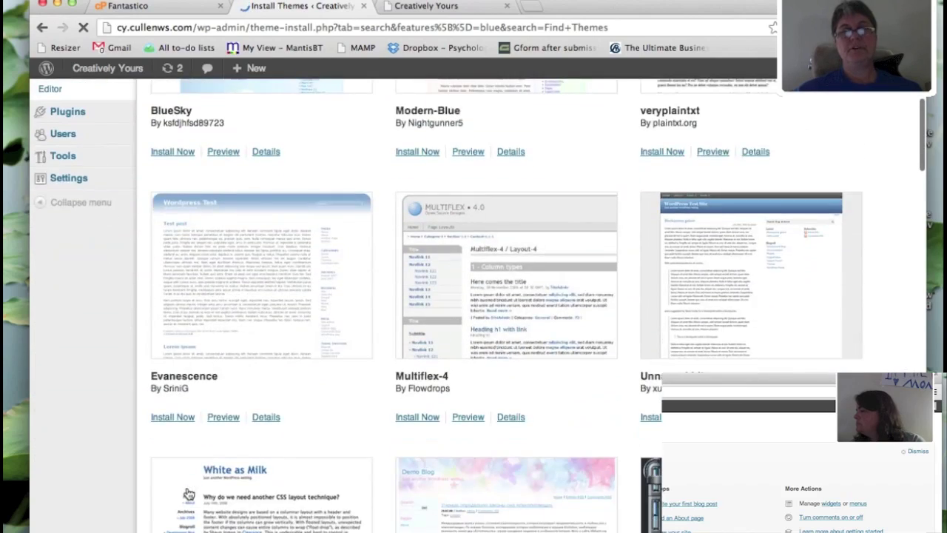
scroll(188, 493, "down", 3)
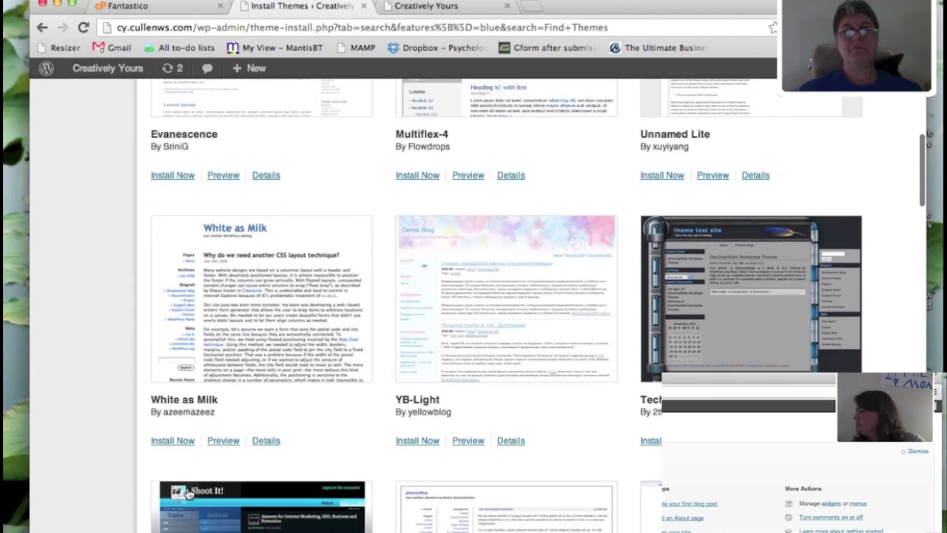
scroll(821, 354, "down", 6)
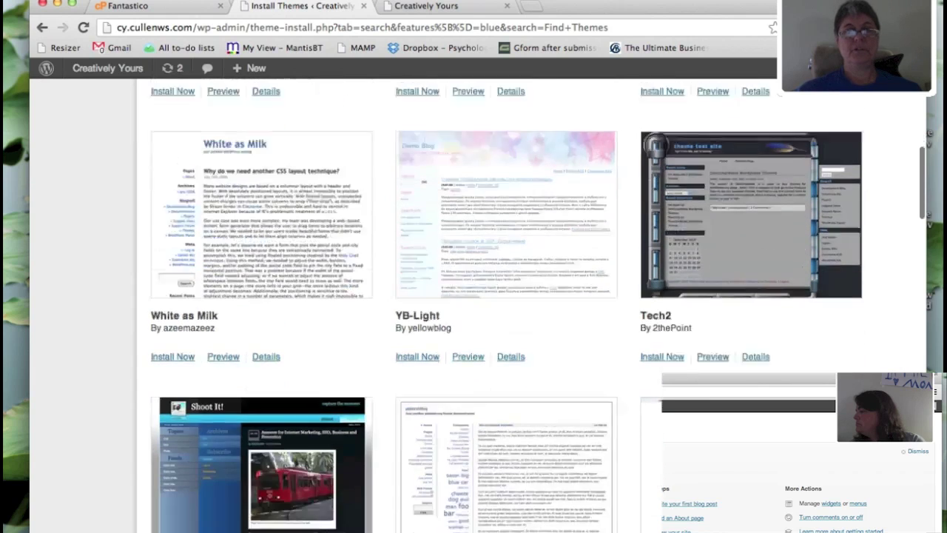
scroll(538, 306, "down", 5)
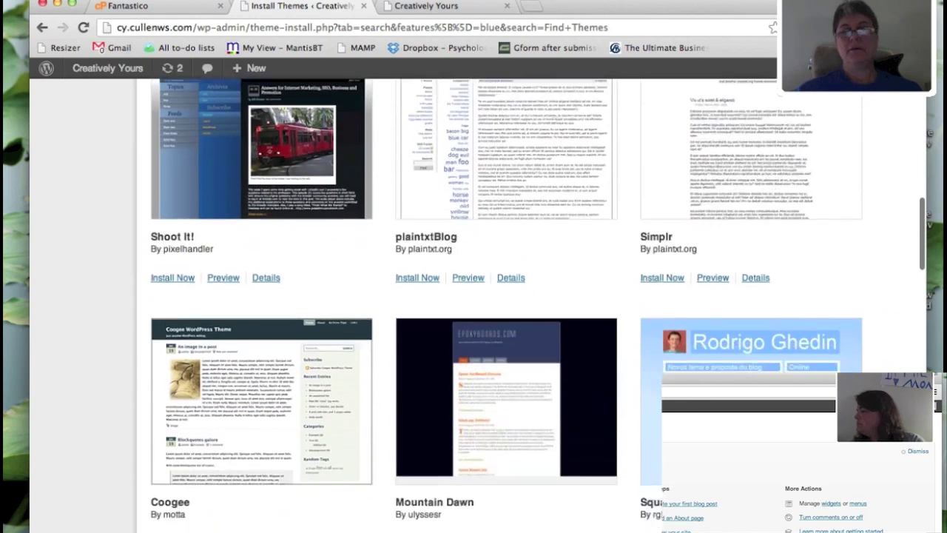
scroll(538, 306, "down", 4)
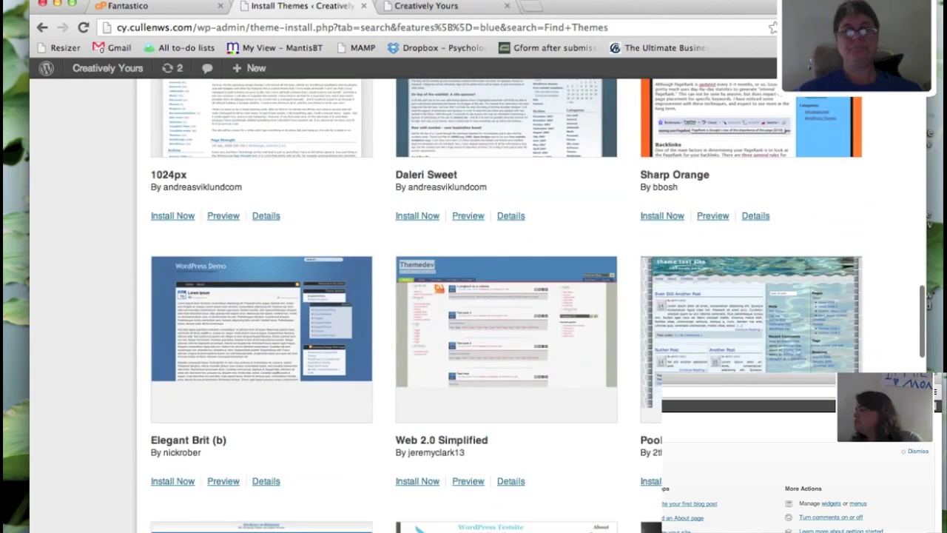
scroll(538, 306, "down", 1)
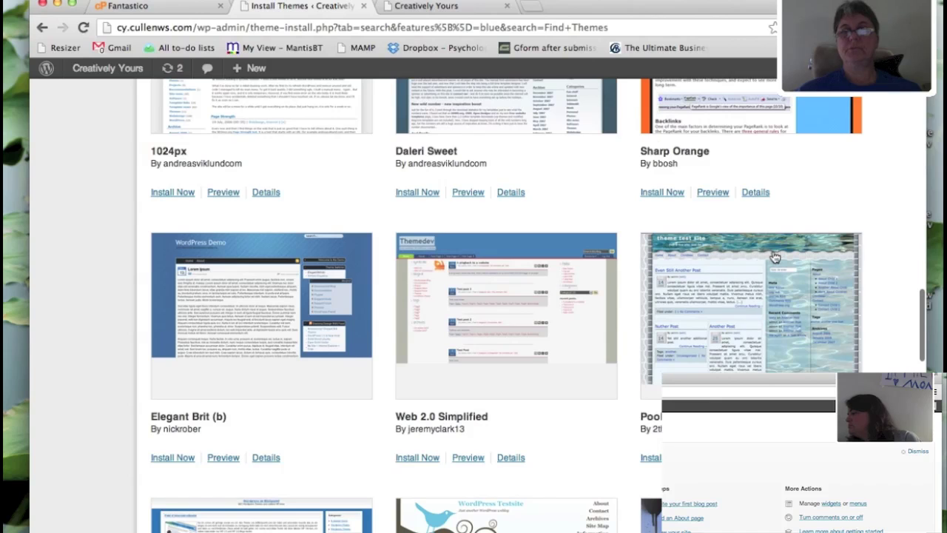
left_click(773, 259)
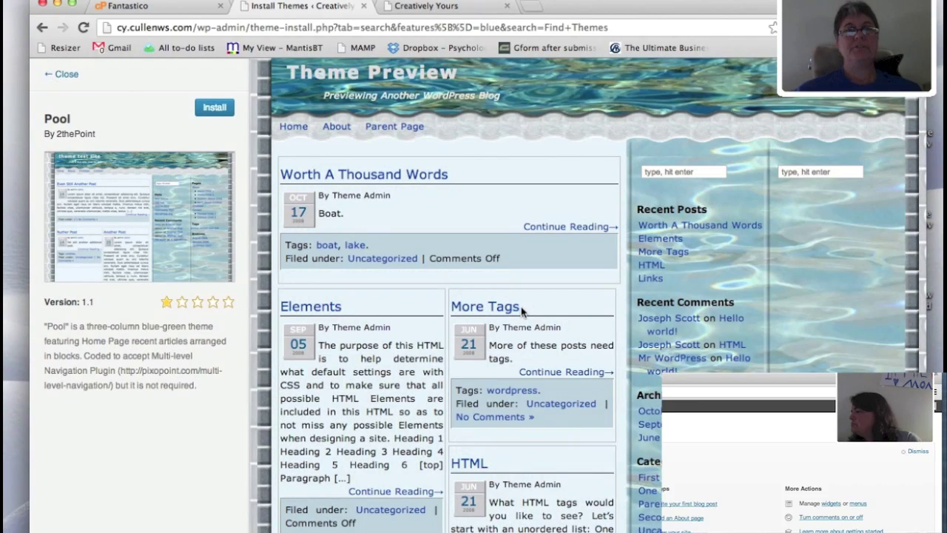
- Install the Pool 1.1 theme and launch its live preview of the Creatively Yours site
left_click(214, 108)
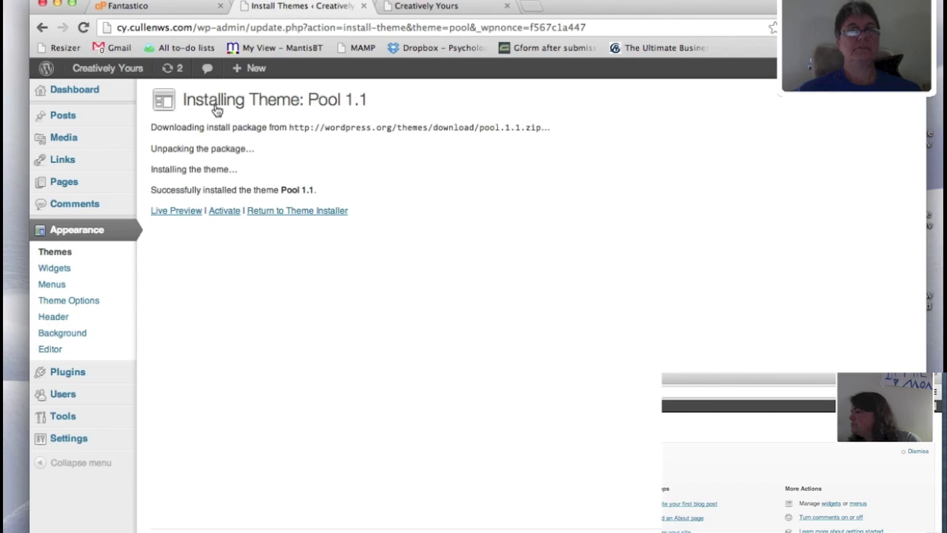
left_click(195, 213)
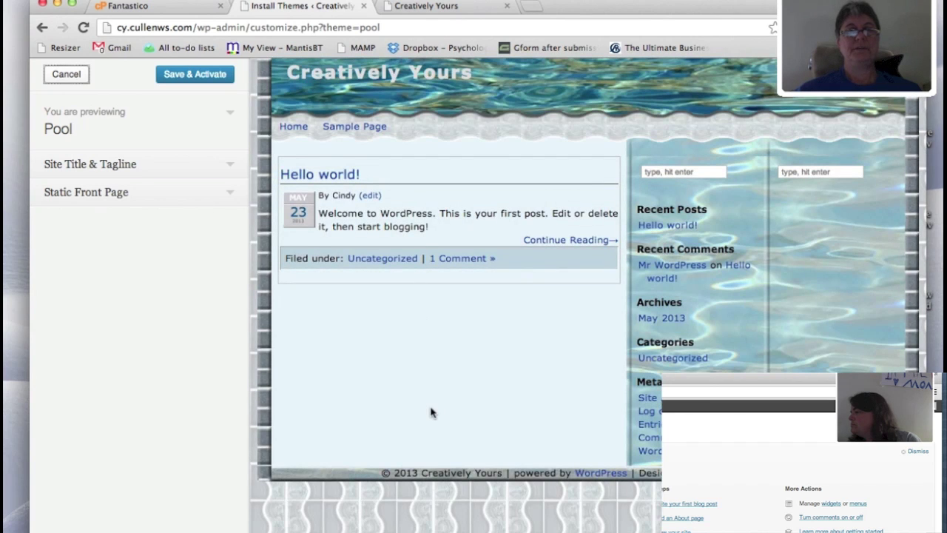
- Reload the live Creatively Yours site to check how it currently looks
left_click(435, 5)
left_click(80, 28)
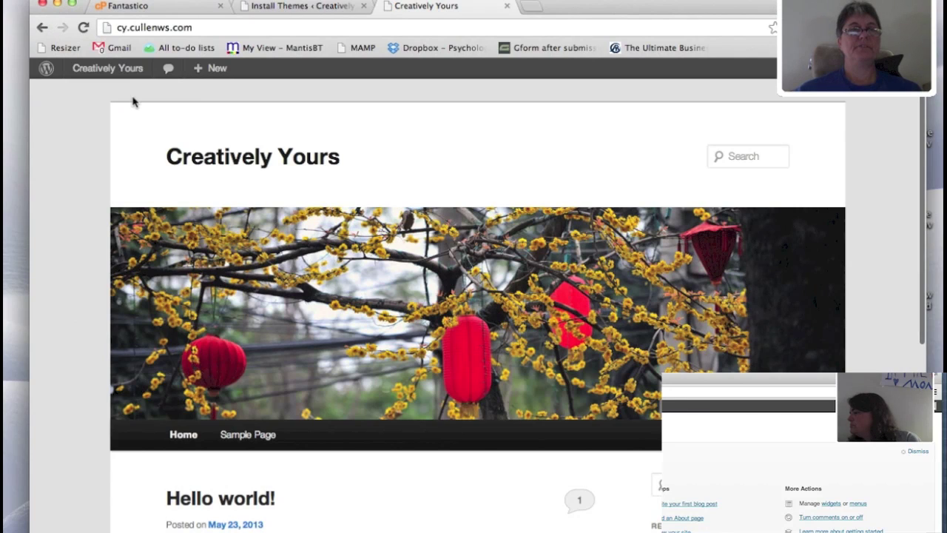
left_click(272, 6)
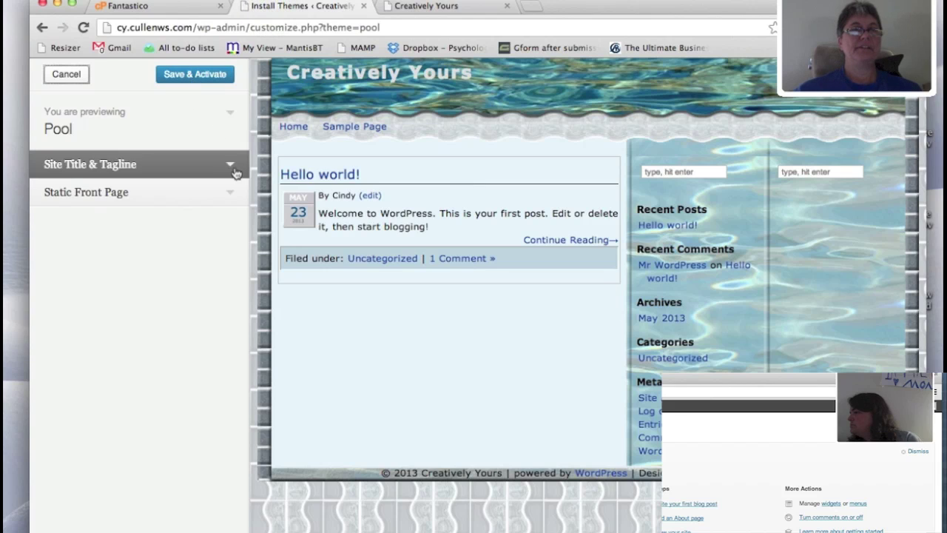
- Review Pool's description, site title and tagline, and static front page settings, then view the live site
left_click(231, 116)
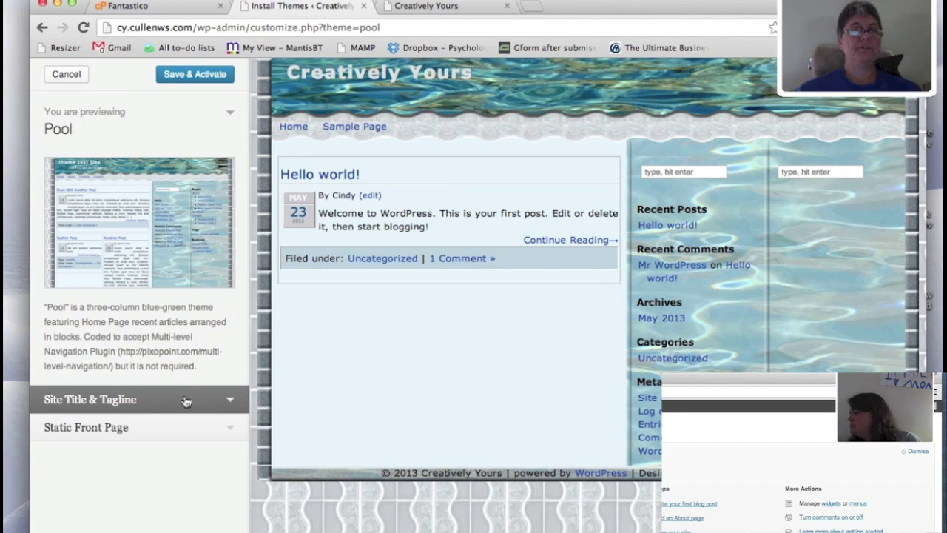
left_click(226, 403)
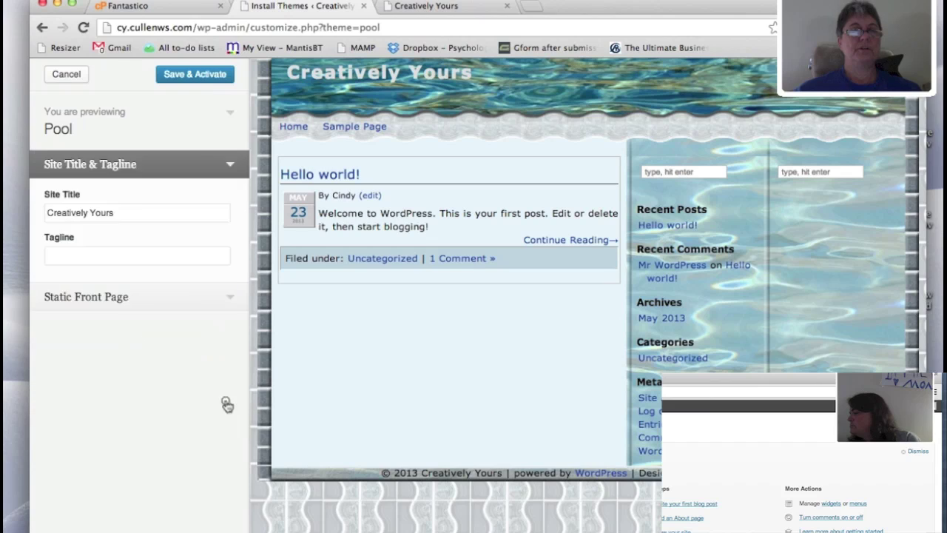
left_click(231, 298)
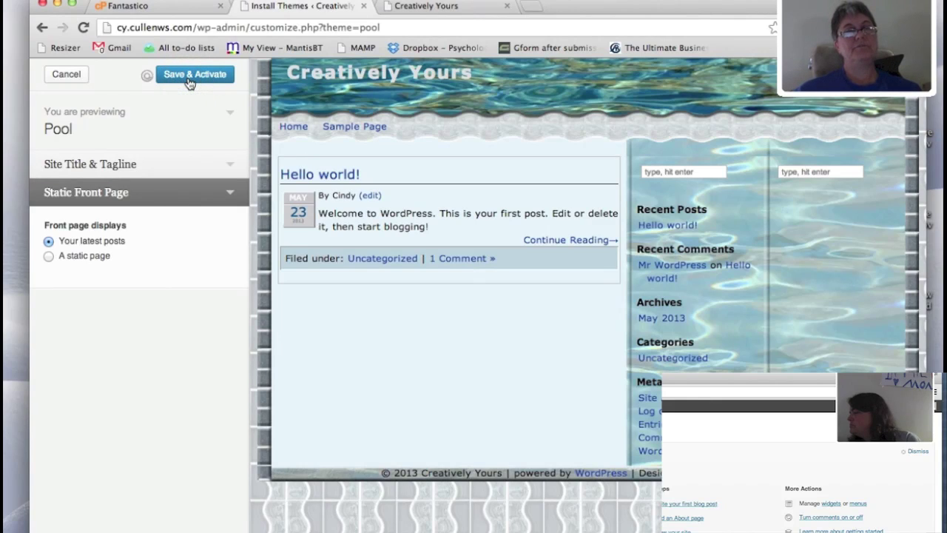
left_click(408, 8)
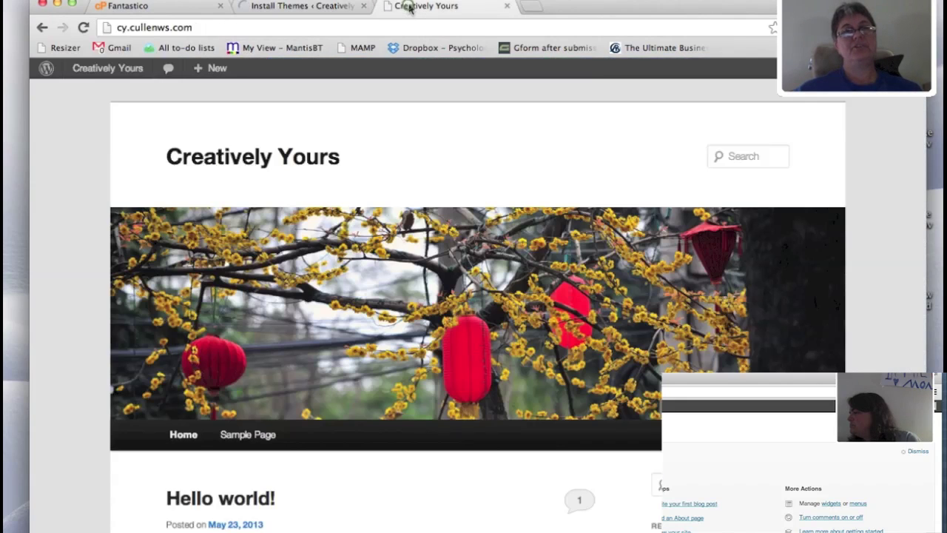
- Reload the live site to see Pool's blue-green design, then return to Manage Themes
left_click(83, 28)
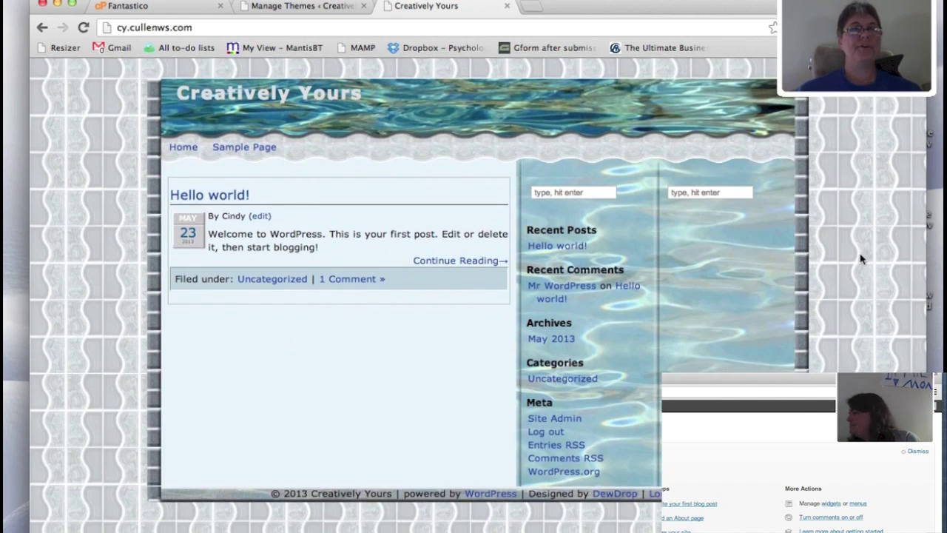
left_click(300, 4)
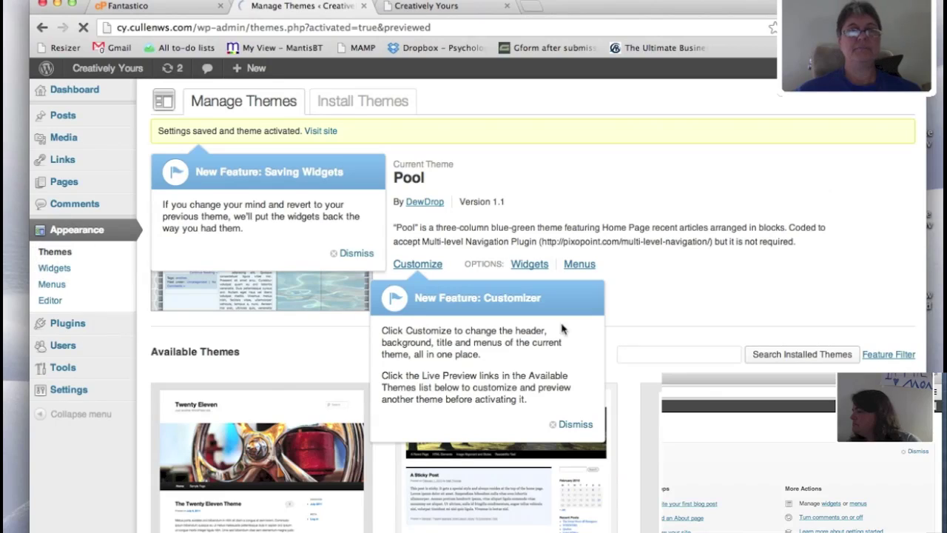
- Dismiss the saving-widgets and customizer notices and scroll down to Available Themes
left_click(365, 259)
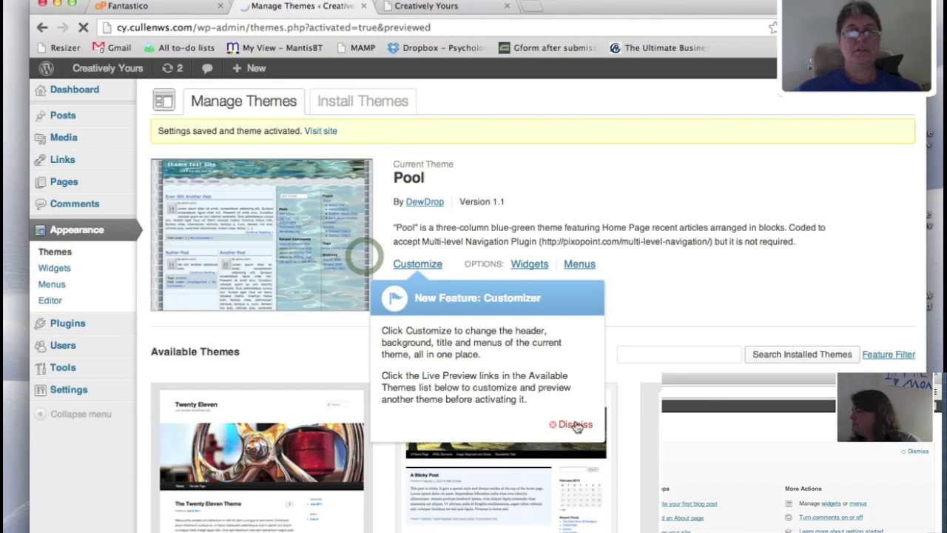
left_click(576, 426)
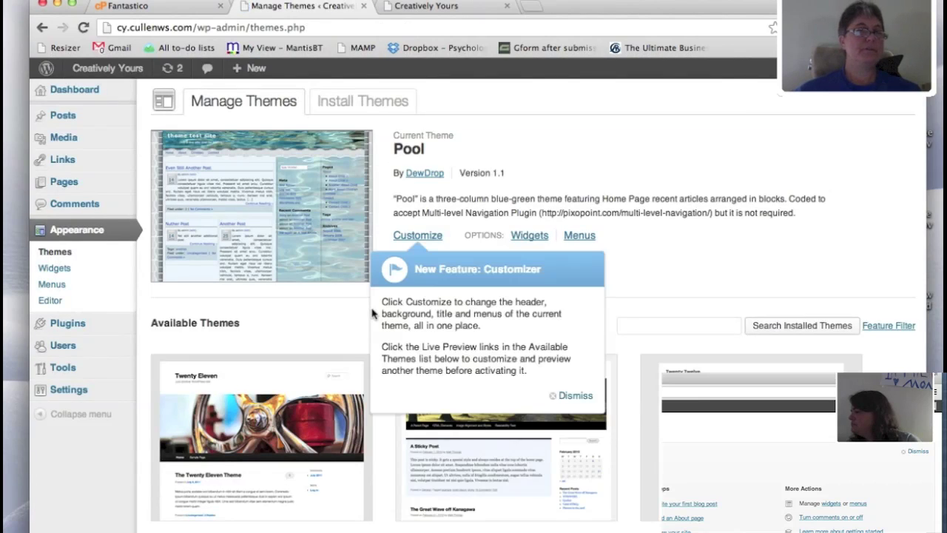
scroll(374, 314, "down", 3)
left_click(577, 275)
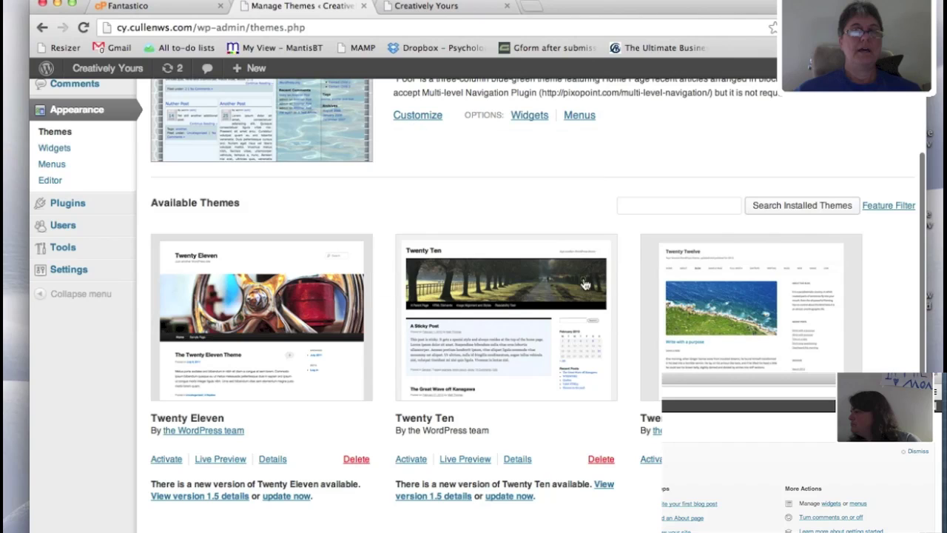
scroll(362, 444, "down", 1)
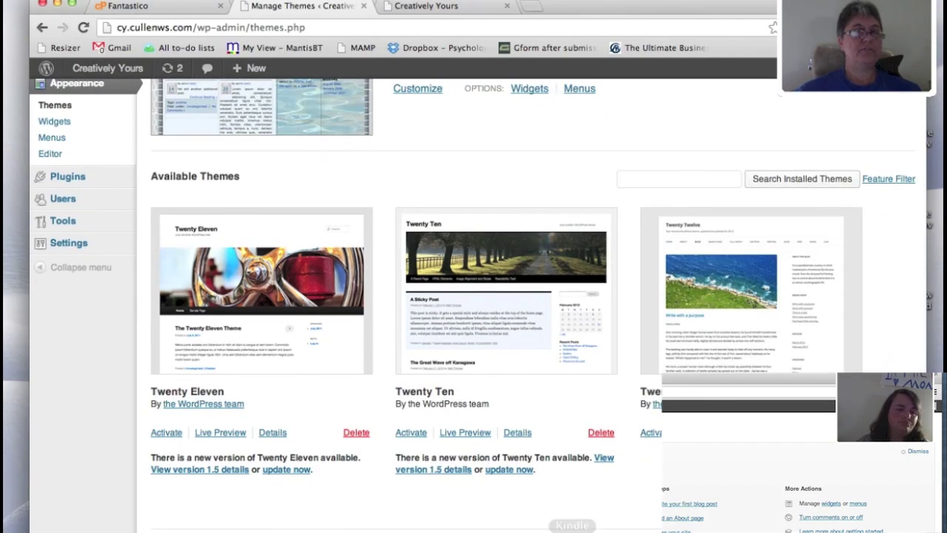
- Delete the Twenty Eleven, Twenty Ten and Twenty Twelve themes, then view the live site
left_click(356, 433)
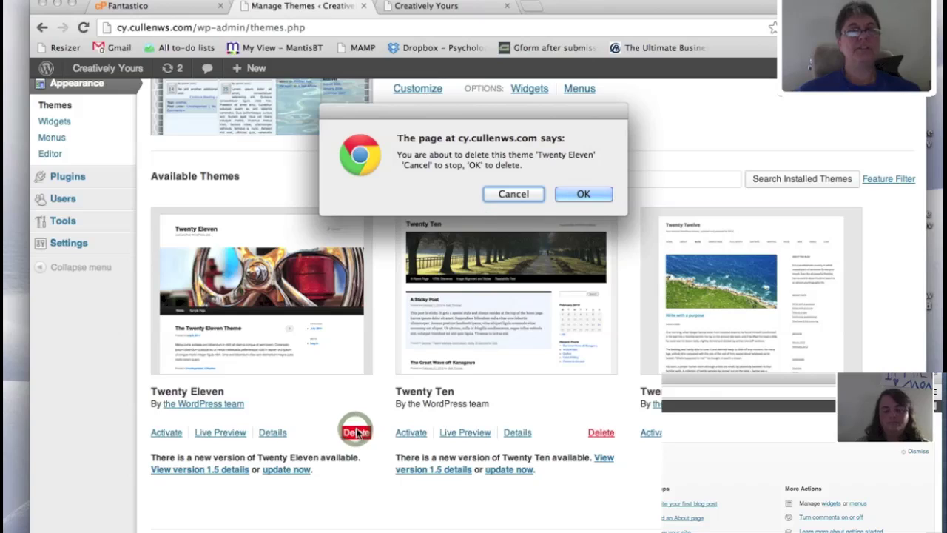
left_click(584, 194)
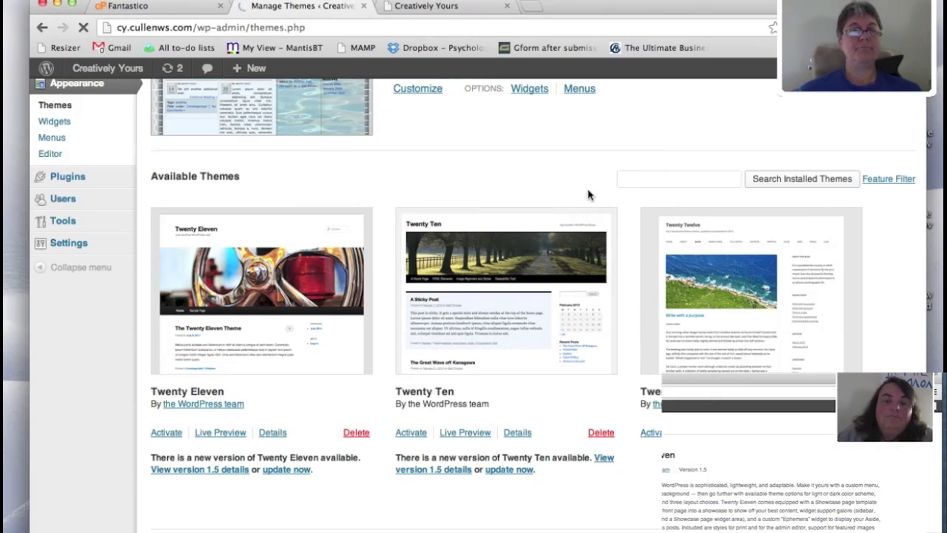
left_click(602, 435)
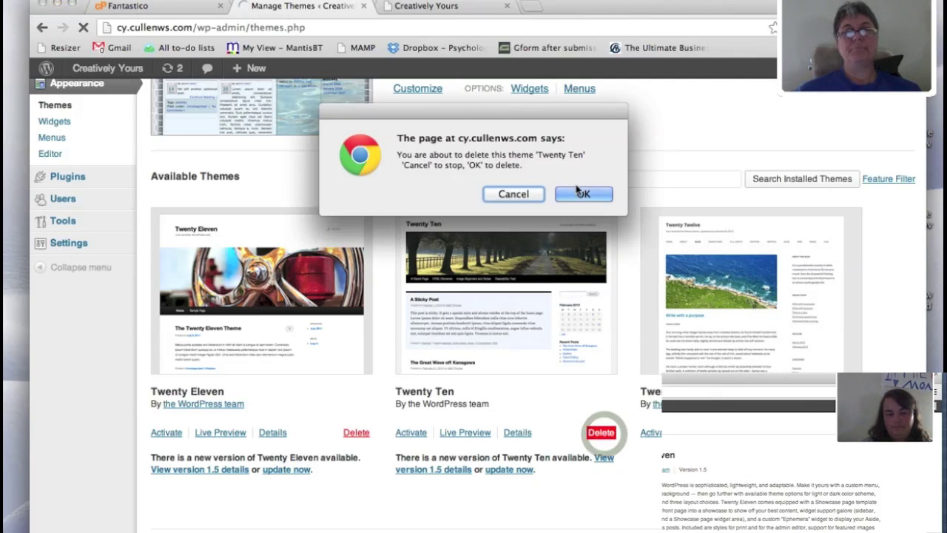
left_click(579, 193)
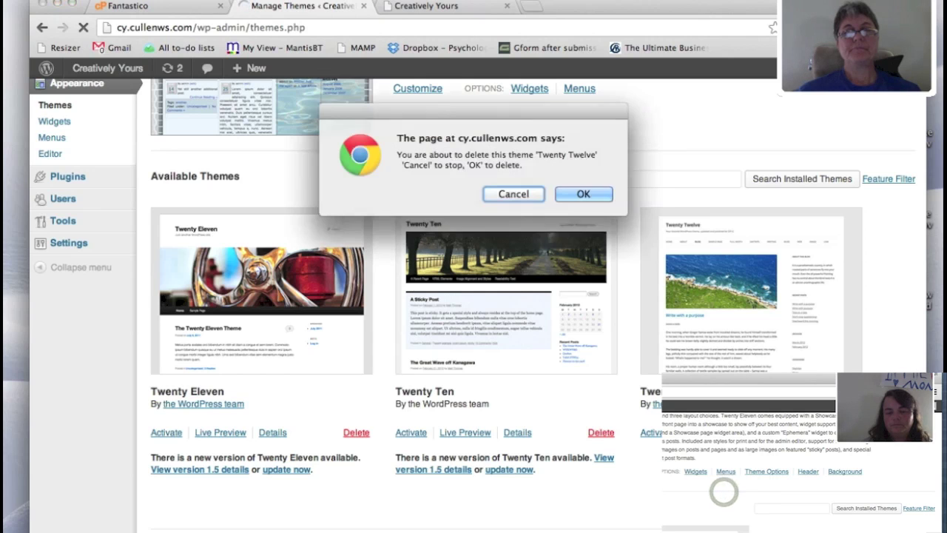
left_click(595, 196)
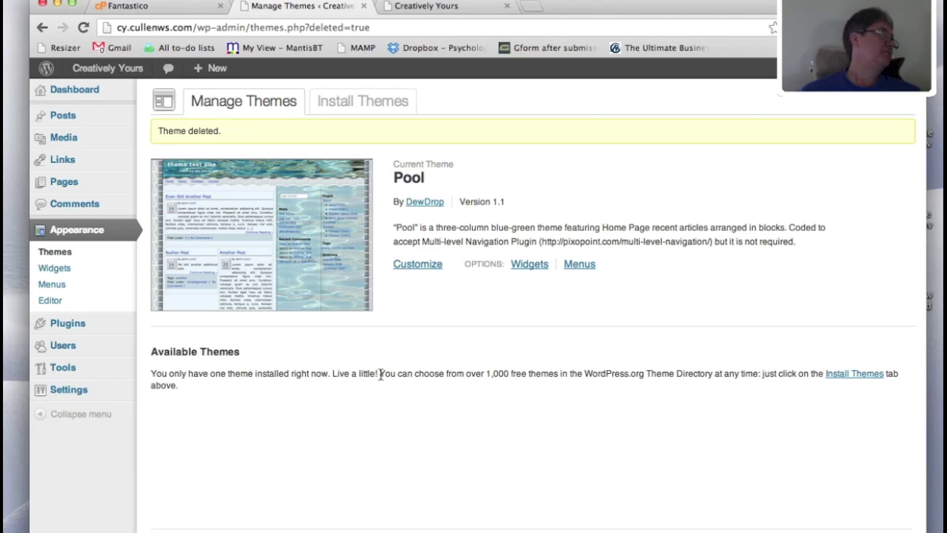
left_click(443, 6)
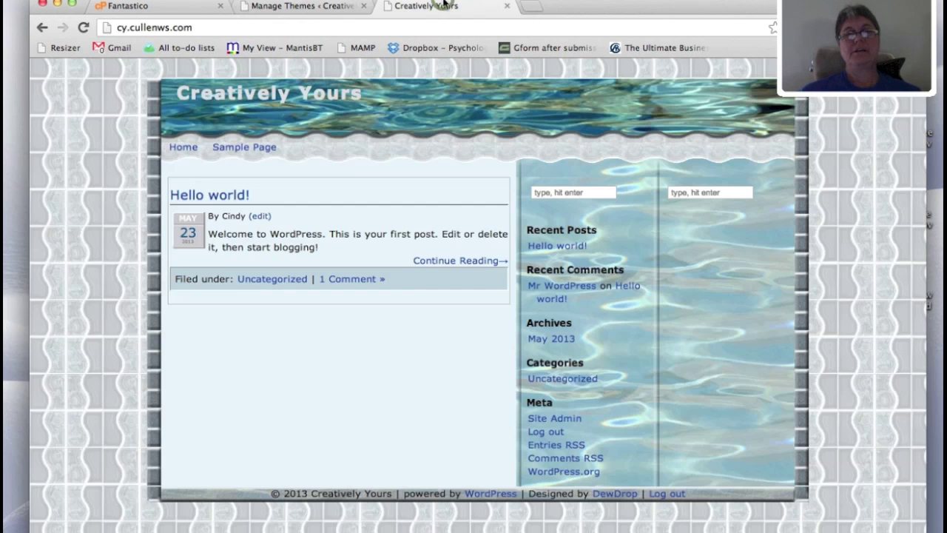
left_click(84, 27)
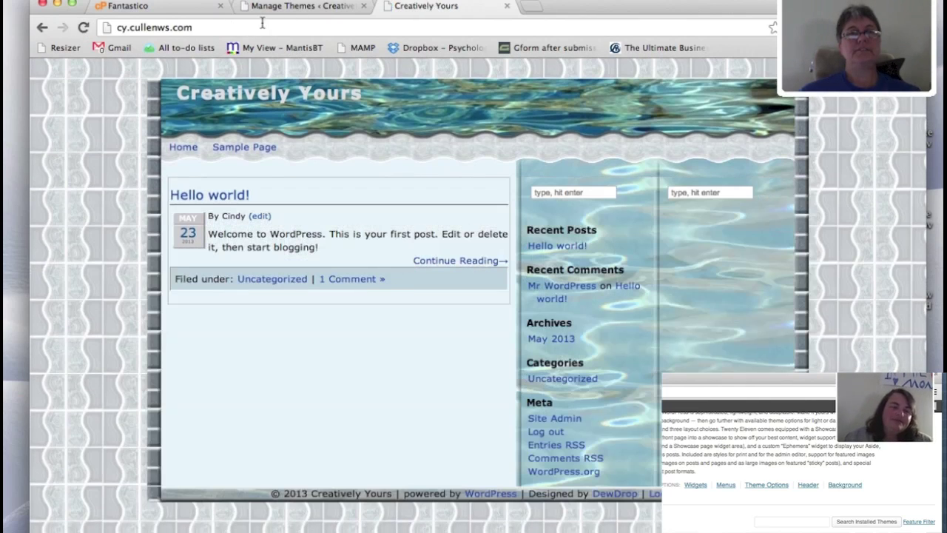
left_click(292, 6)
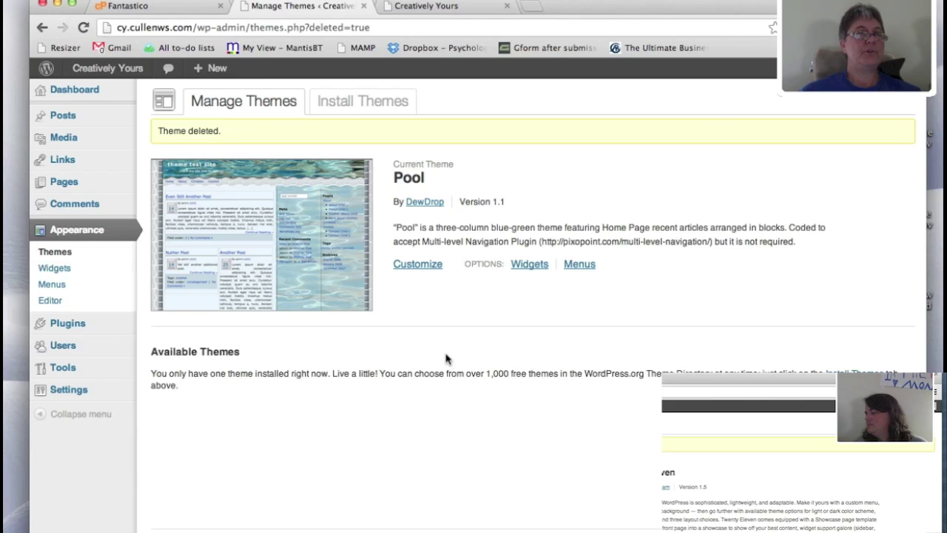
left_click(442, 7)
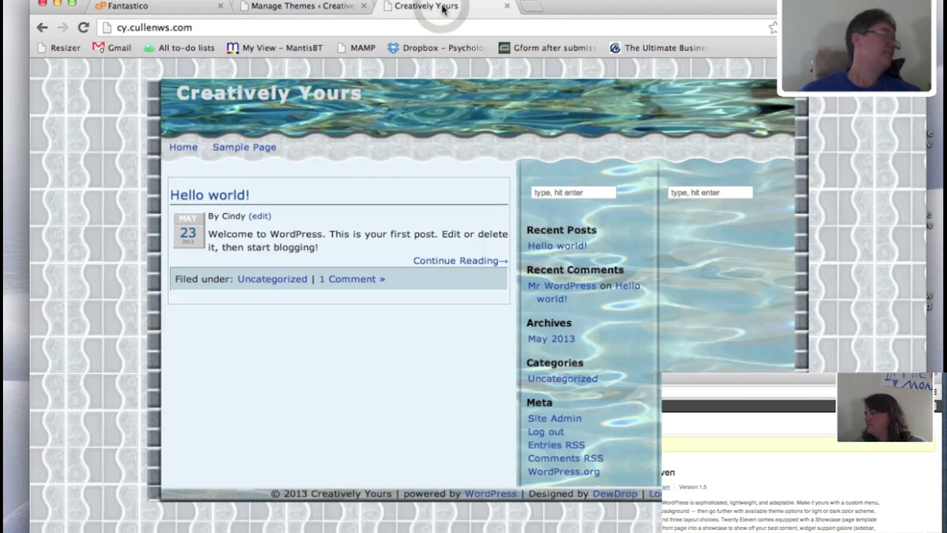